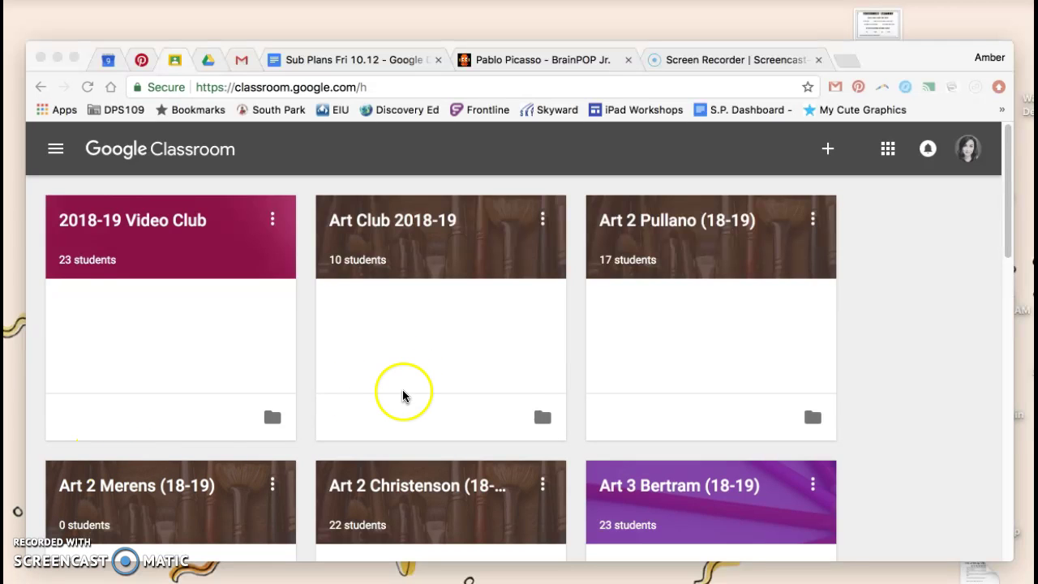
# Step: Open the Art 5 Kramer (18-19) class card from the Classroom home grid
pyautogui.scroll(-5, 401, 395)
pyautogui.scroll(-8, 403, 388)
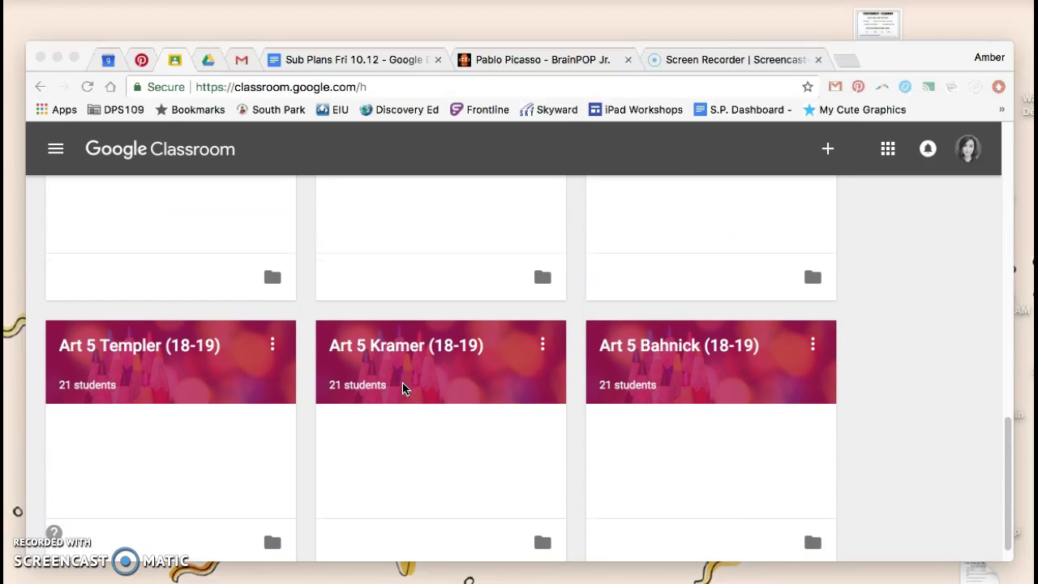
pyautogui.click(409, 355)
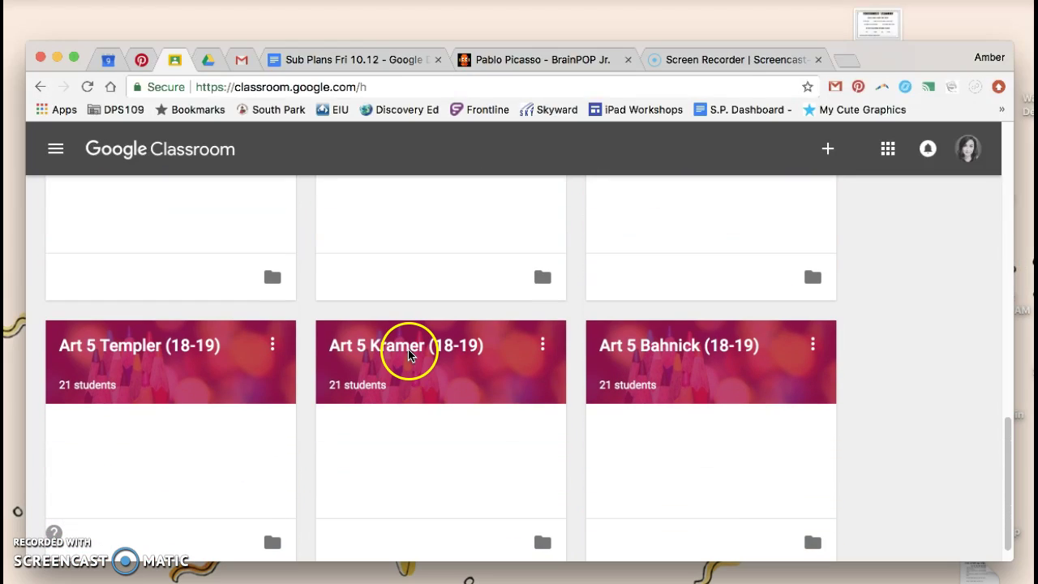
pyautogui.click(408, 355)
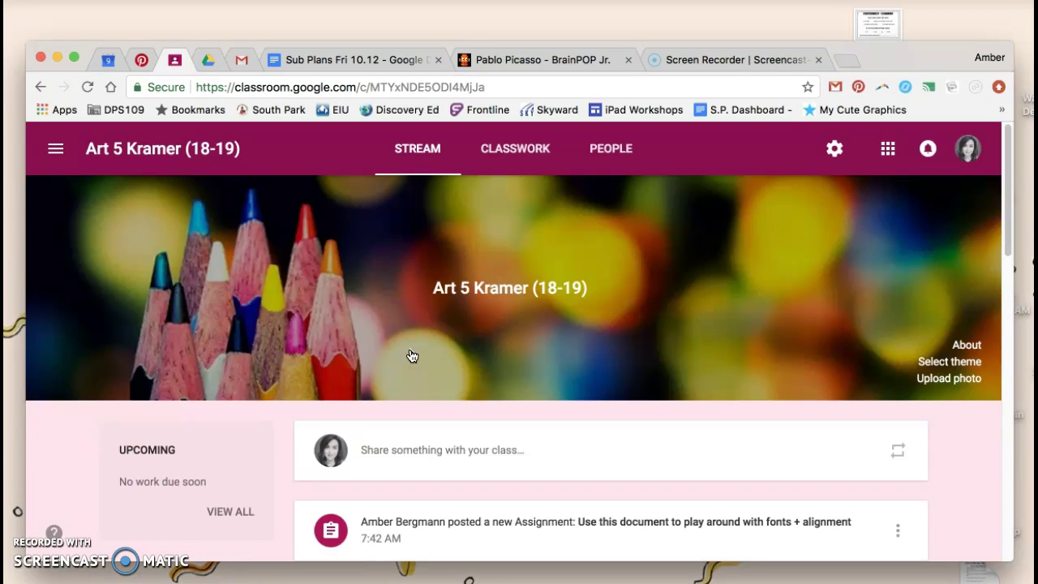
# Step: In Classwork, expand the fonts and alignment assignment and open its Stretch + Explore Fonts document
pyautogui.scroll(-1, 410, 355)
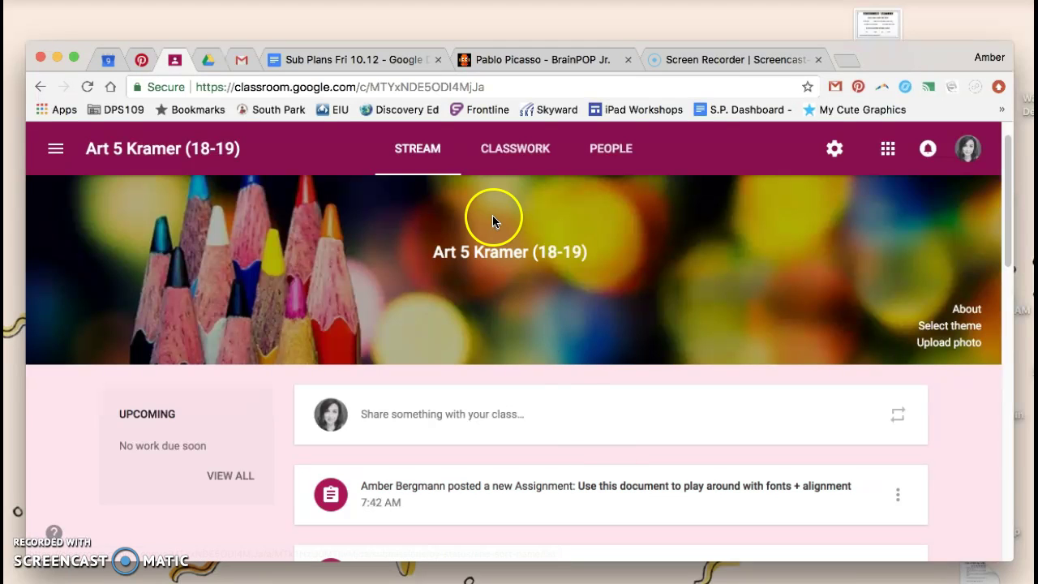
pyautogui.click(498, 156)
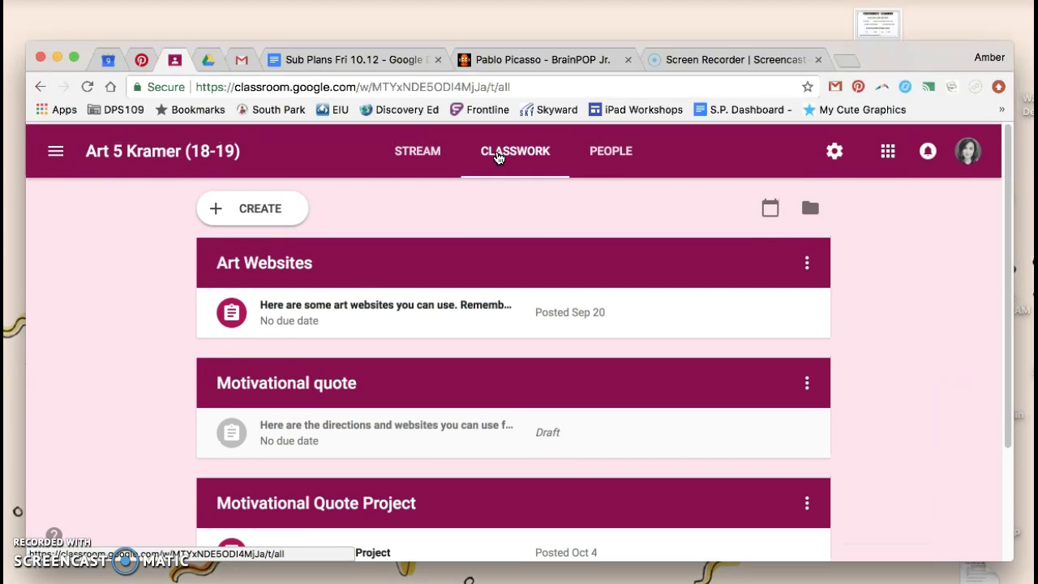
pyautogui.scroll(-2, 487, 395)
pyautogui.scroll(-1, 488, 397)
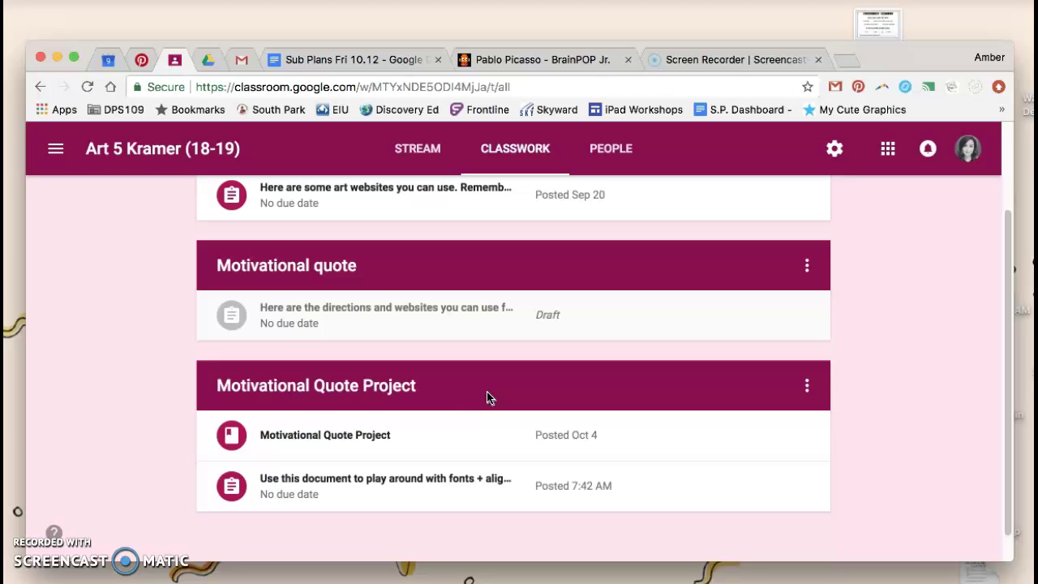
pyautogui.click(448, 481)
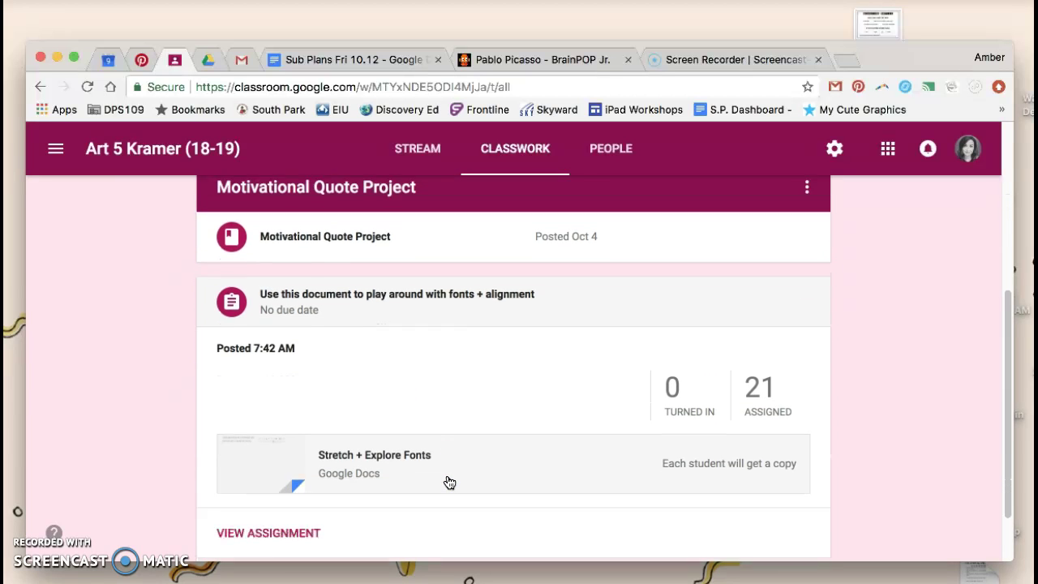
pyautogui.click(415, 449)
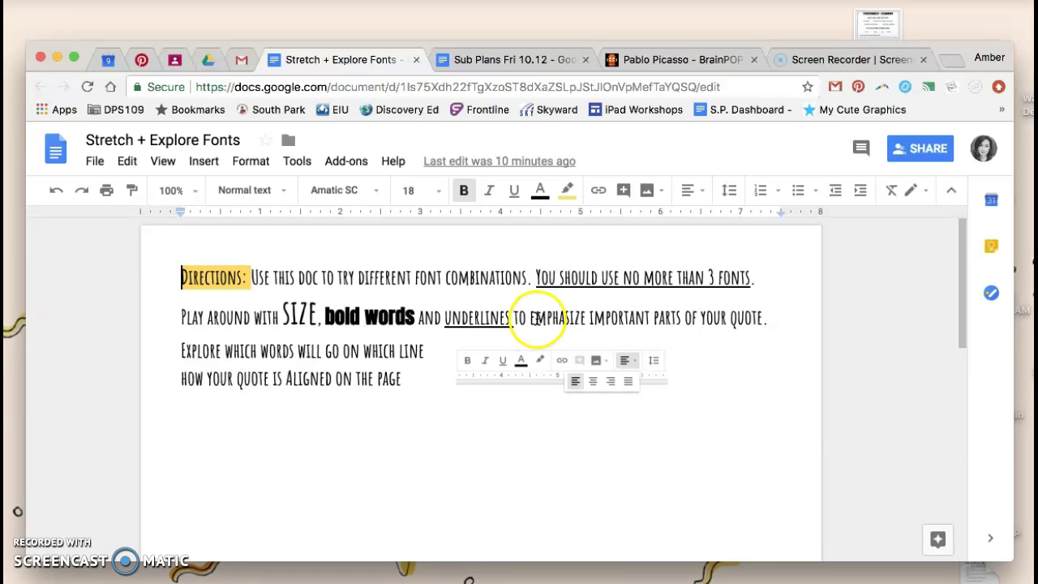
pyautogui.moveTo(535, 278); pyautogui.dragTo(755, 283)
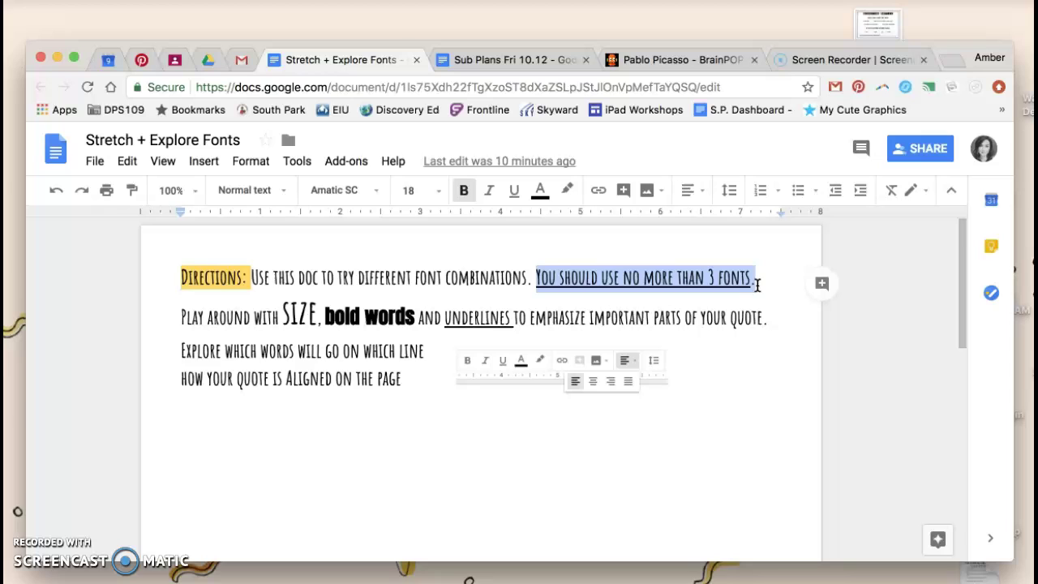
pyautogui.click(757, 284)
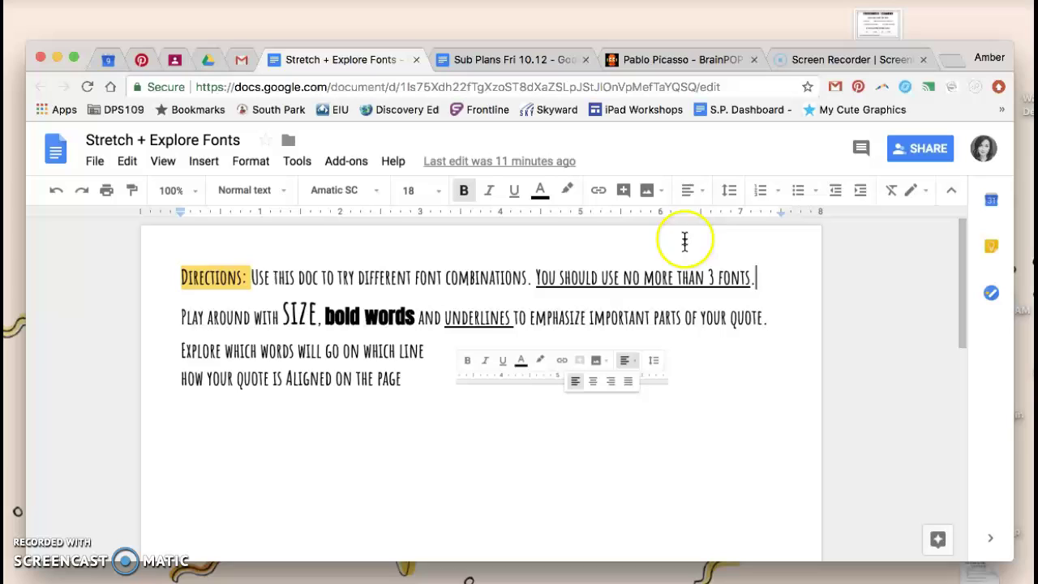
pyautogui.click(705, 198)
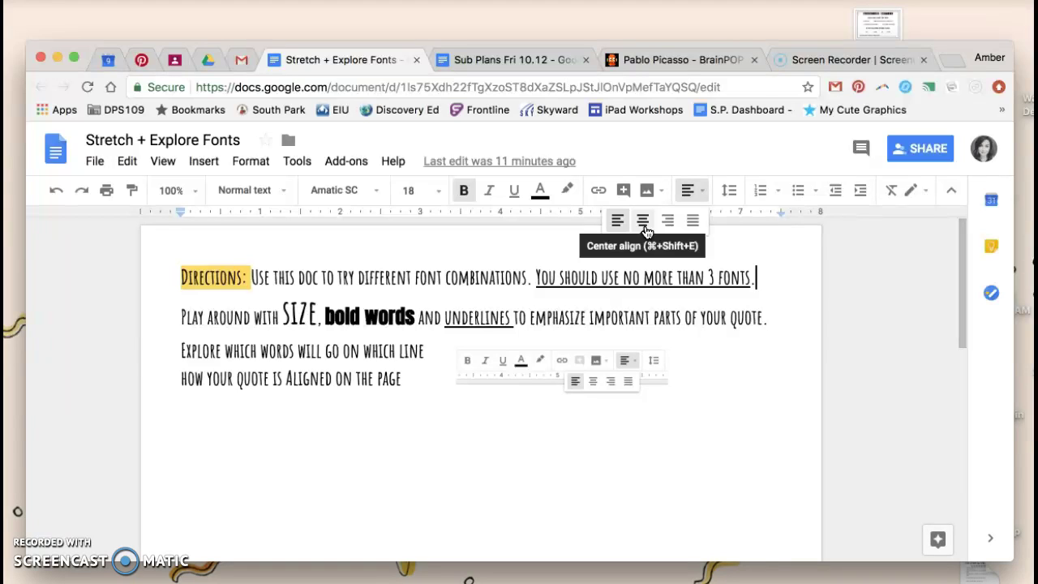
pyautogui.click(620, 232)
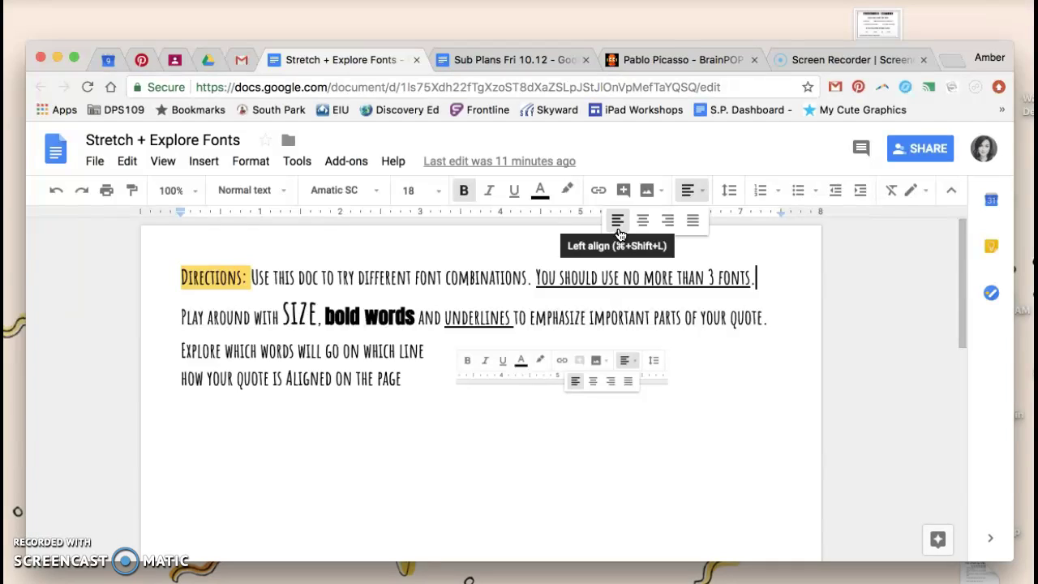
# Step: On a new last line, type 'Be somebody who makes everybody feel like a somebody -Kid President'
pyautogui.click(719, 408)
pyautogui.scroll(-3, 719, 408)
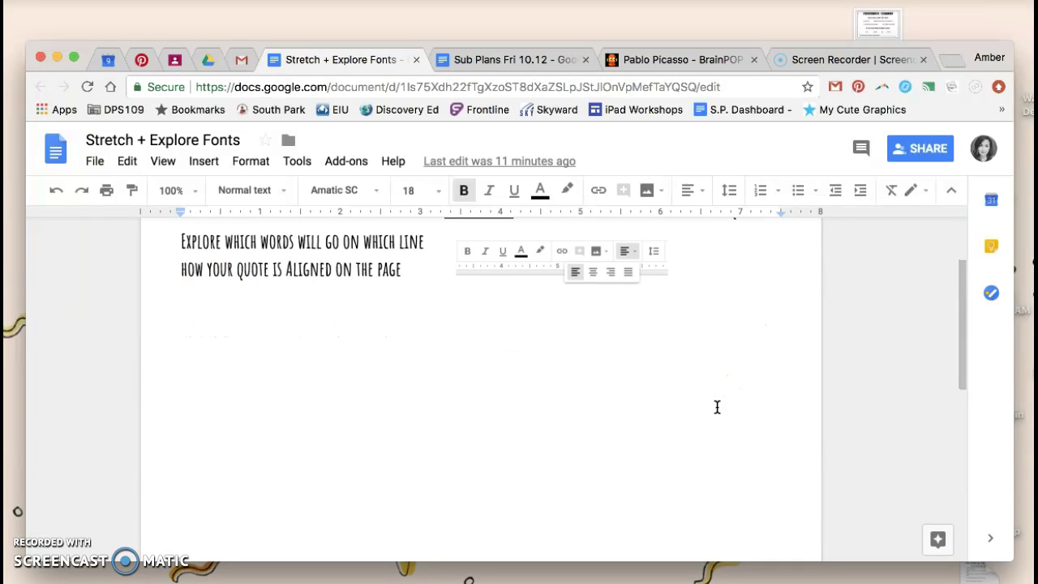
pyautogui.scroll(-3, 717, 407)
pyautogui.scroll(2, 718, 408)
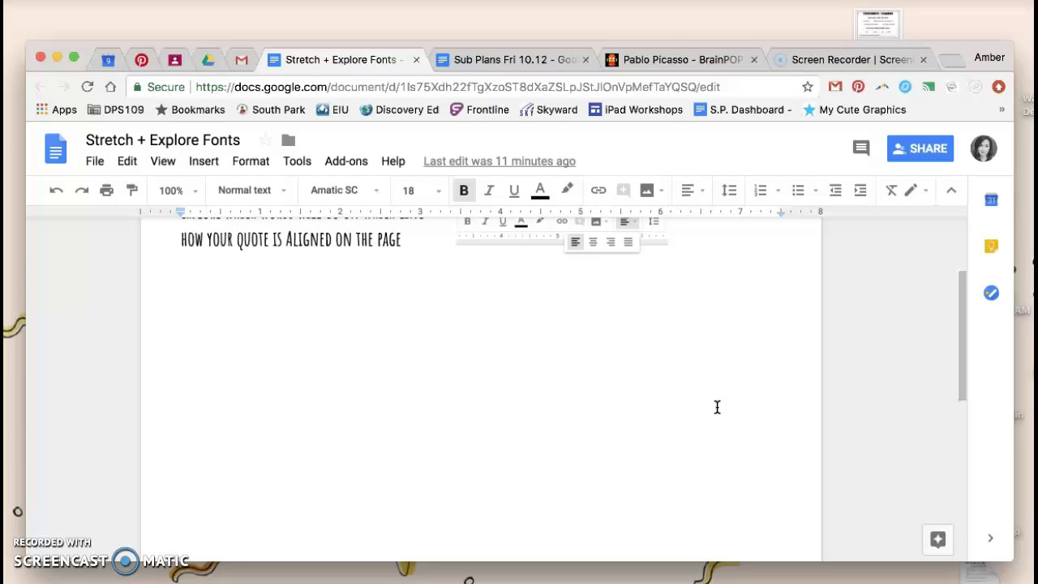
pyautogui.press('Return')
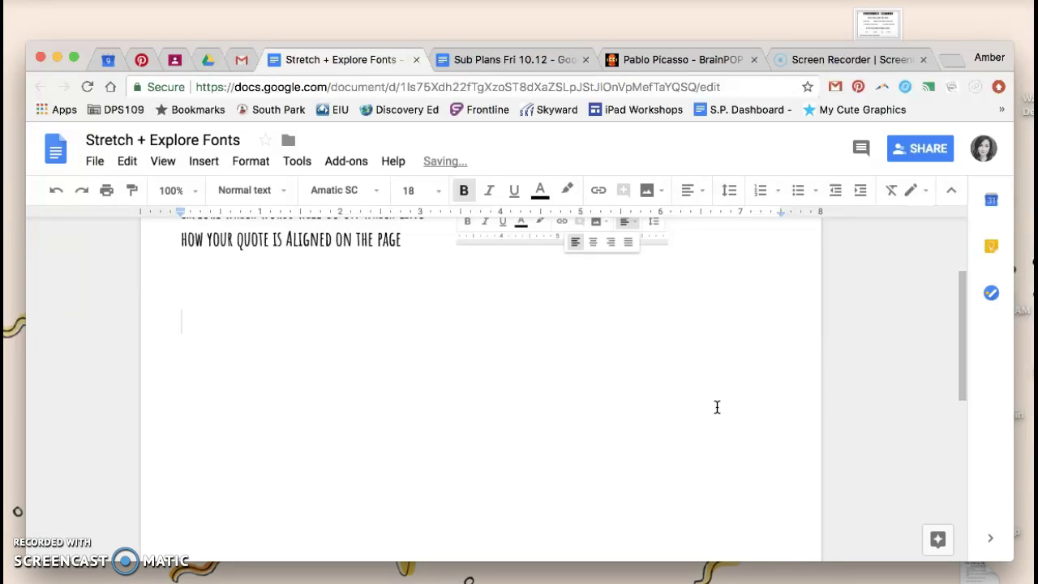
pyautogui.write('Be S')
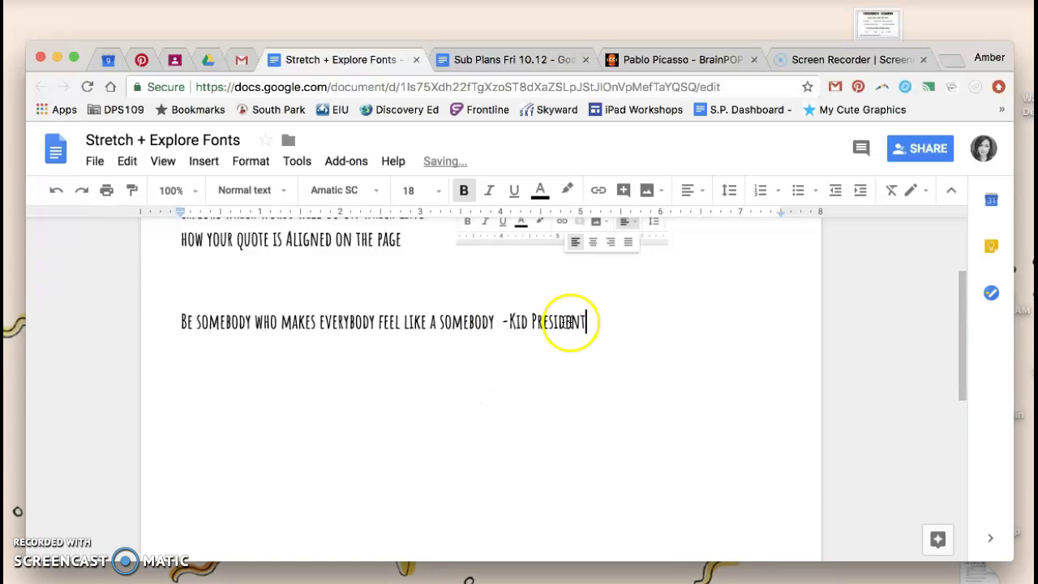
# Step: Center the whole quote line and set its font size to 36
pyautogui.click(596, 324)
pyautogui.moveTo(597, 323); pyautogui.dragTo(167, 322)
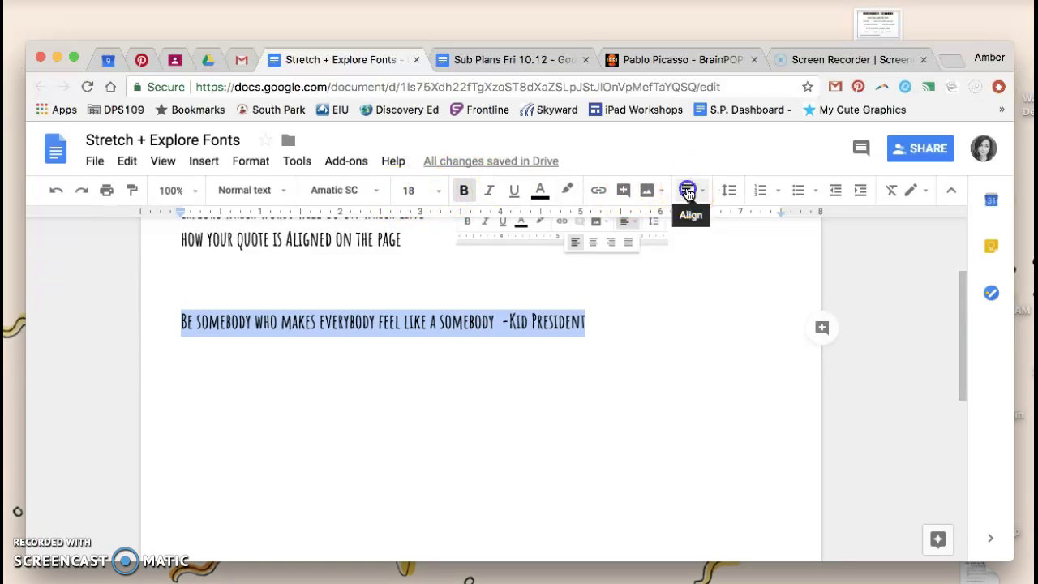
pyautogui.click(688, 191)
pyautogui.click(643, 221)
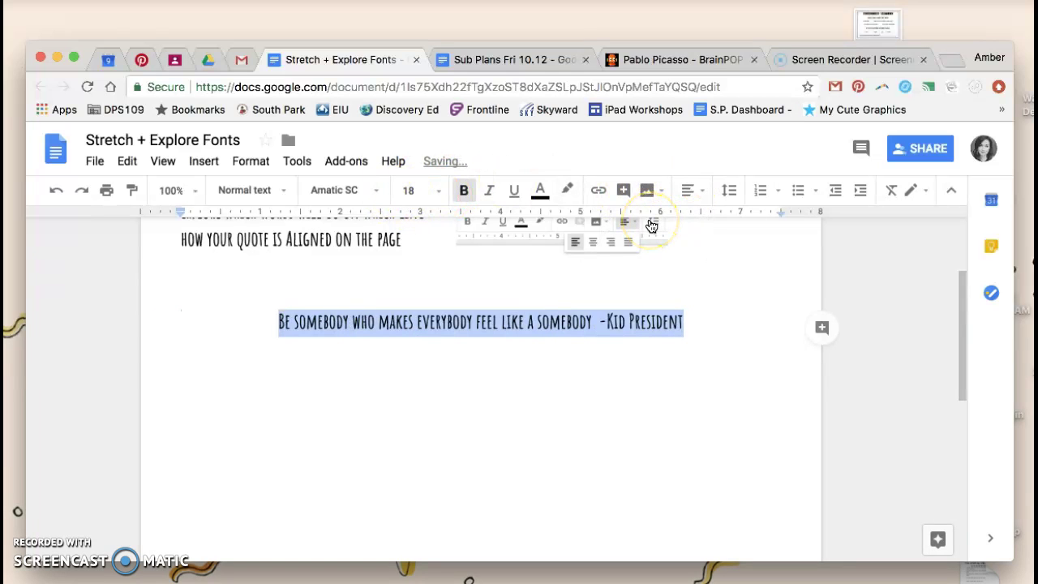
pyautogui.click(439, 191)
pyautogui.click(427, 419)
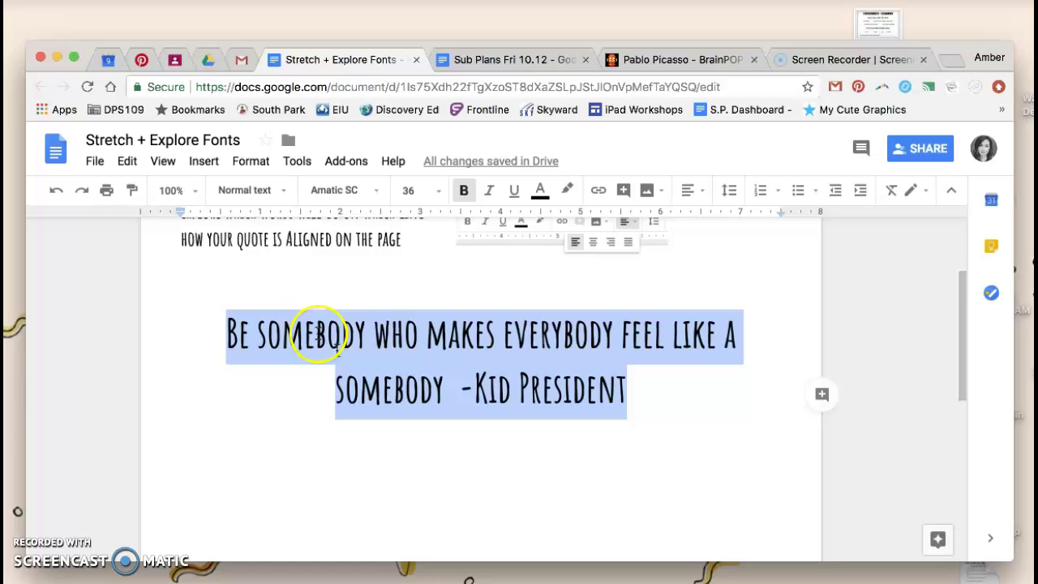
# Step: Break the quote after 'Be somebody' so 'who makes everybody' starts a new line
pyautogui.click(403, 326)
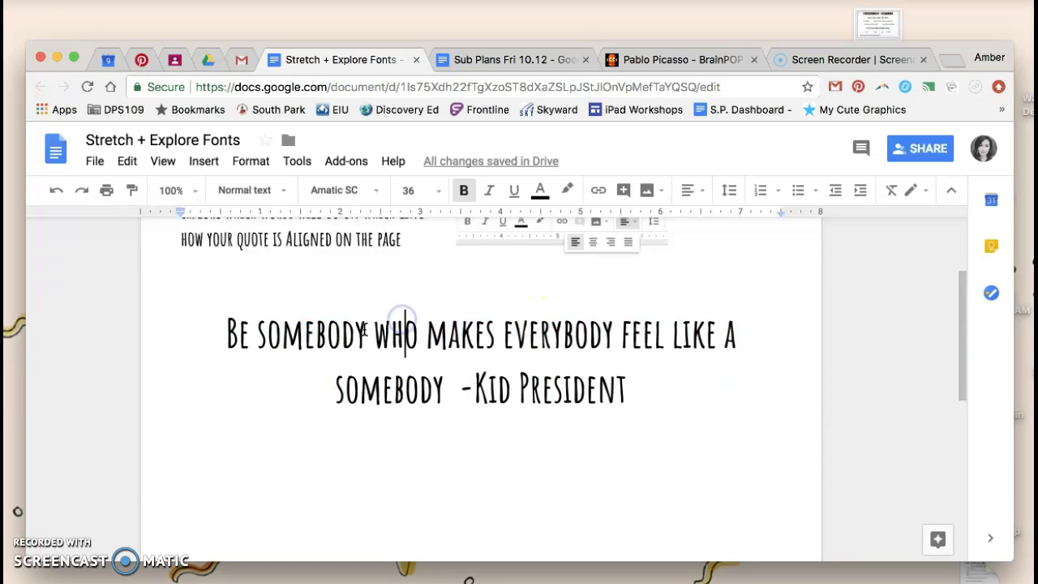
pyautogui.click(367, 332)
pyautogui.press('Return')
pyautogui.click(396, 316)
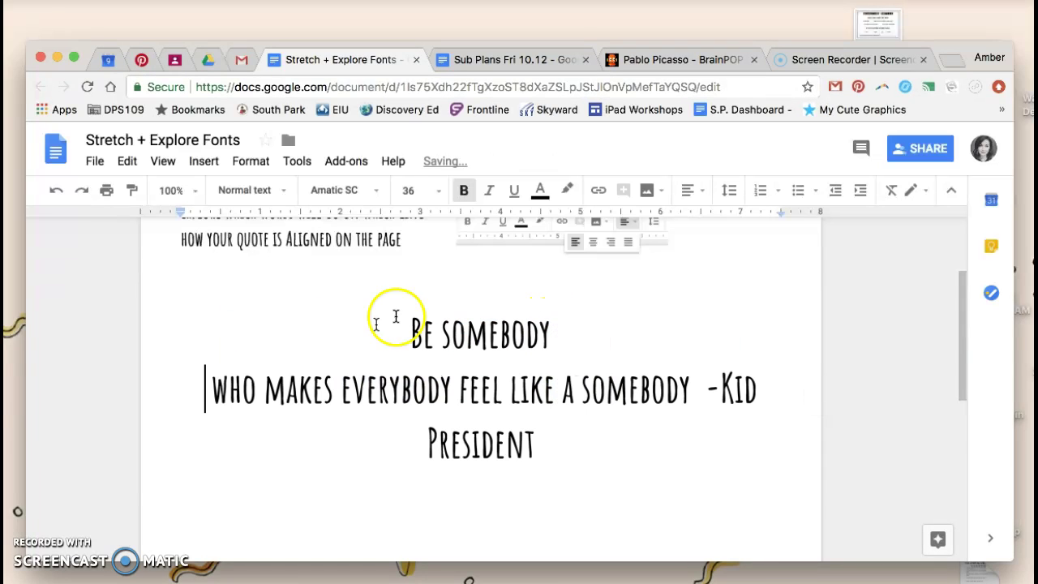
pyautogui.click(520, 331)
pyautogui.click(325, 371)
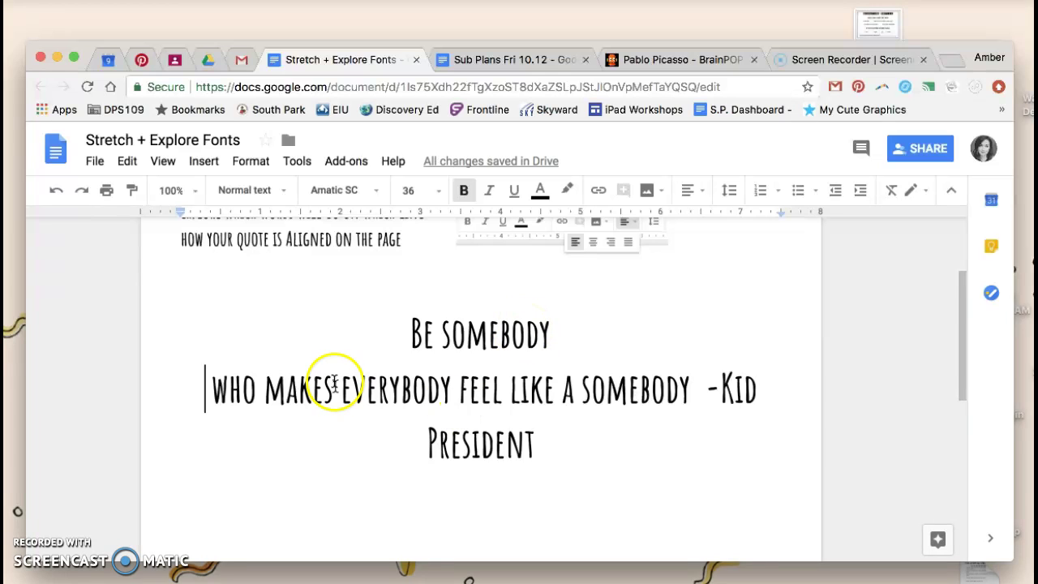
pyautogui.click(428, 382)
pyautogui.click(274, 382)
pyautogui.click(242, 387)
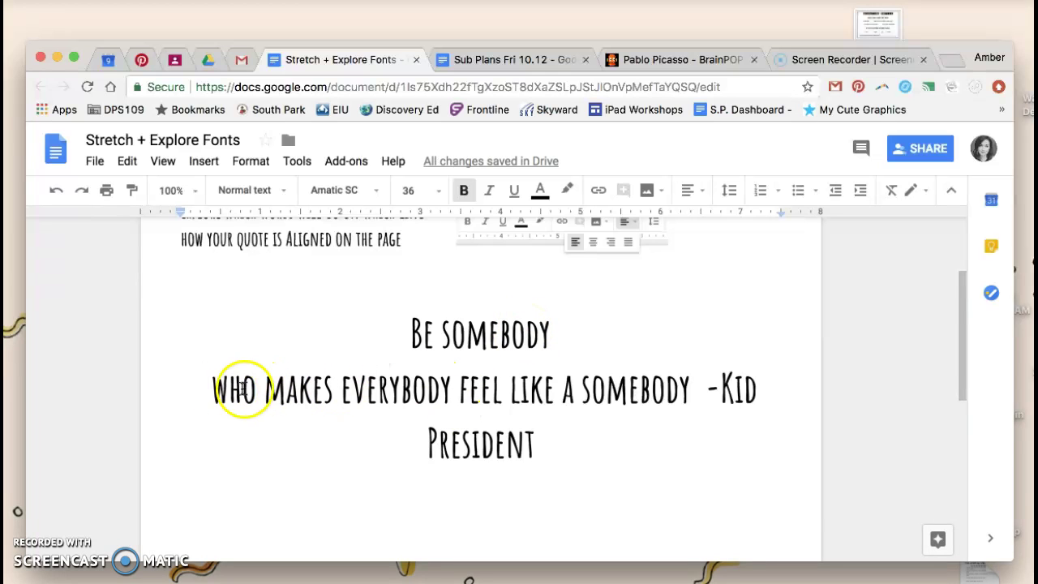
# Step: Put 'feel like a somebody' and '-Kid President' each on their own line
pyautogui.click(455, 389)
pyautogui.press('Return')
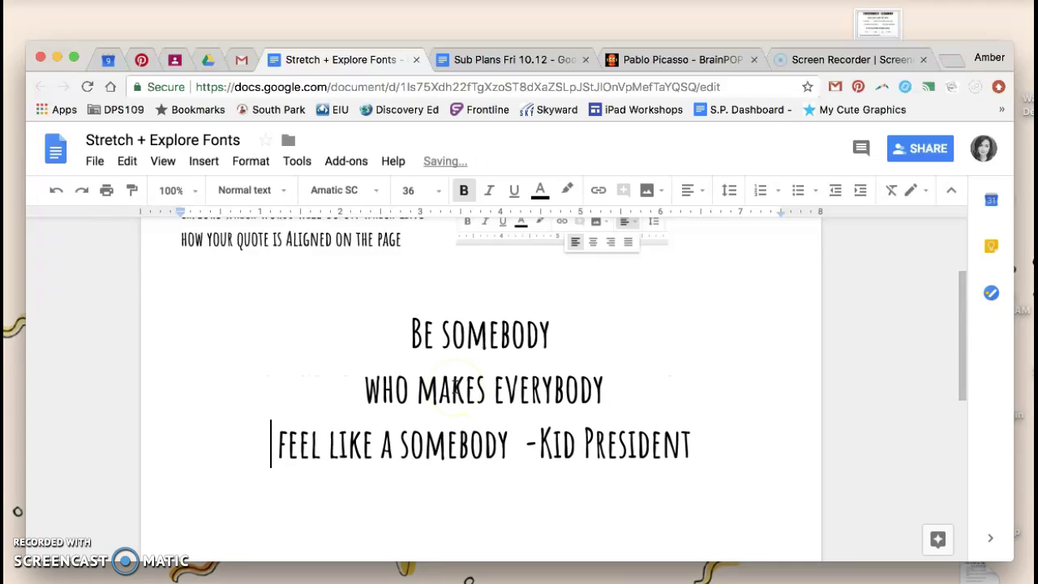
pyautogui.click(515, 445)
pyautogui.press('Return')
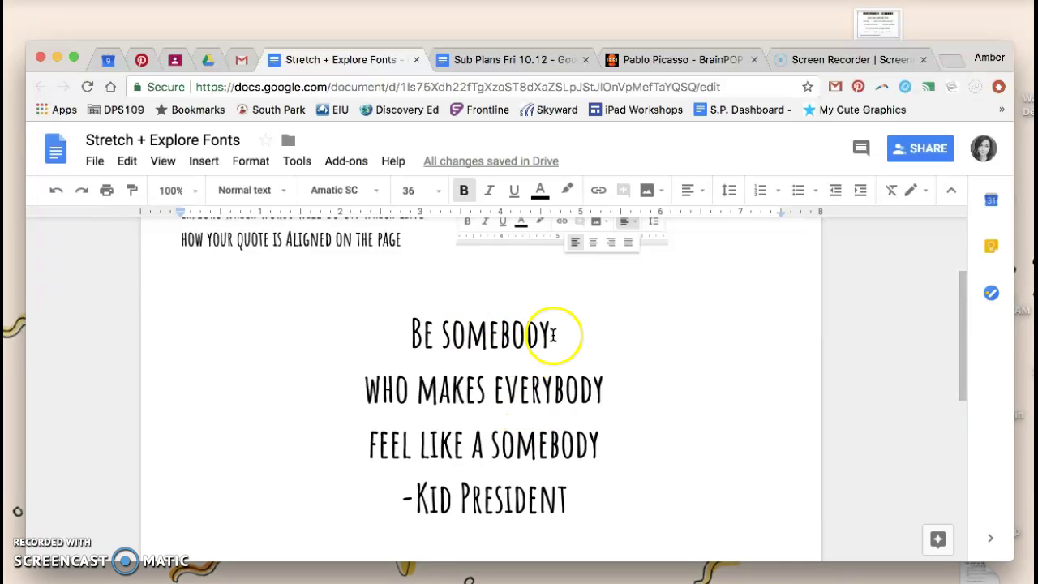
# Step: Underline 'somebody' in the first line and set it in Anton at size 24
pyautogui.moveTo(555, 334); pyautogui.dragTo(446, 339)
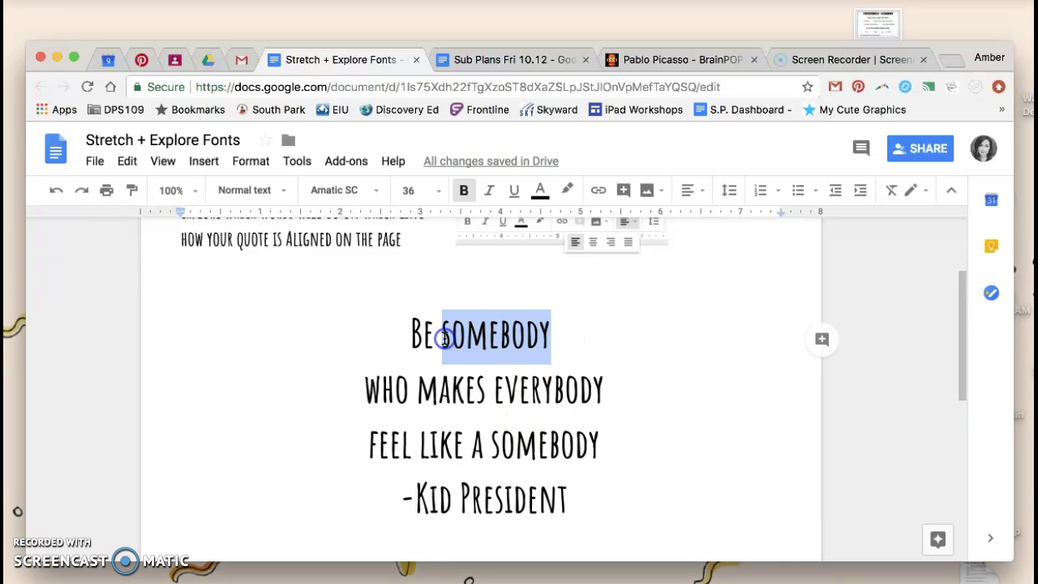
pyautogui.click(514, 192)
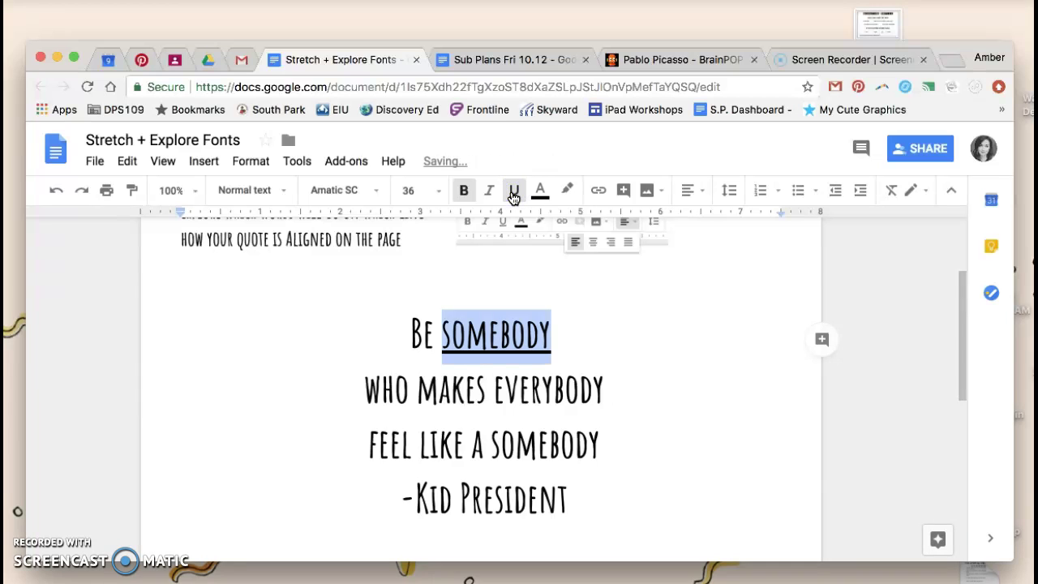
pyautogui.click(378, 190)
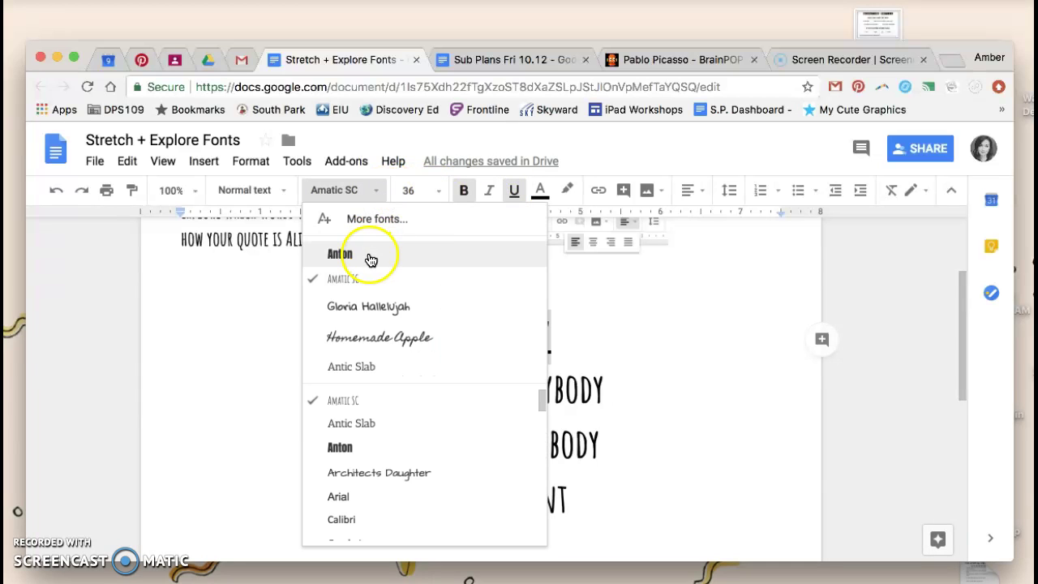
pyautogui.click(370, 258)
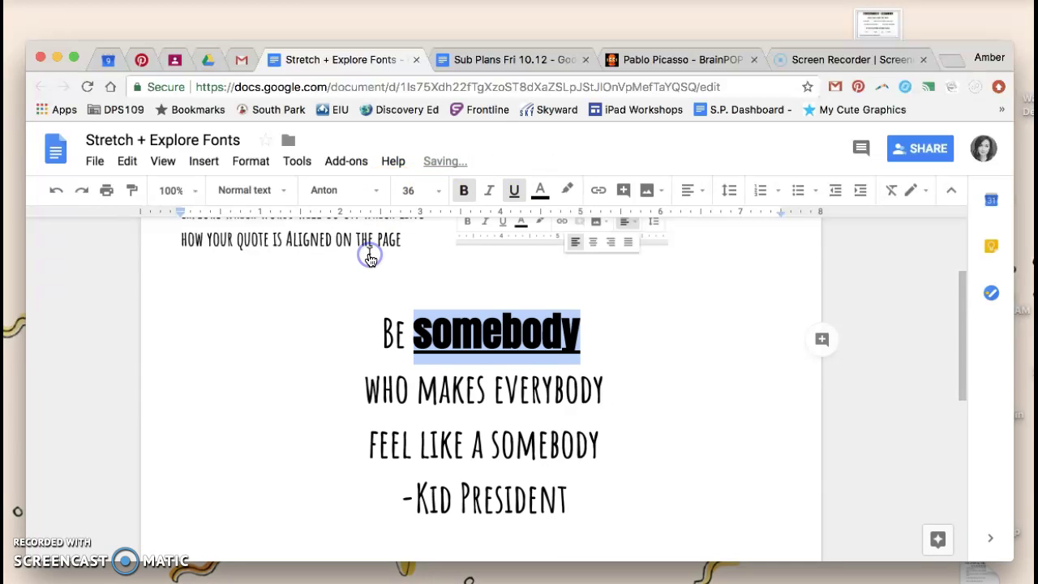
pyautogui.click(427, 193)
pyautogui.click(437, 381)
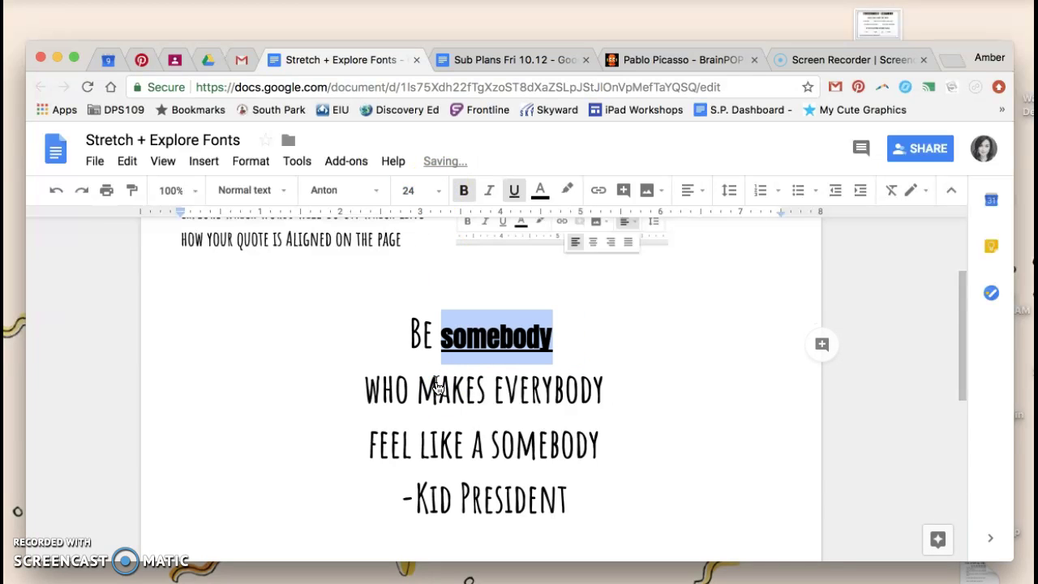
pyautogui.click(417, 392)
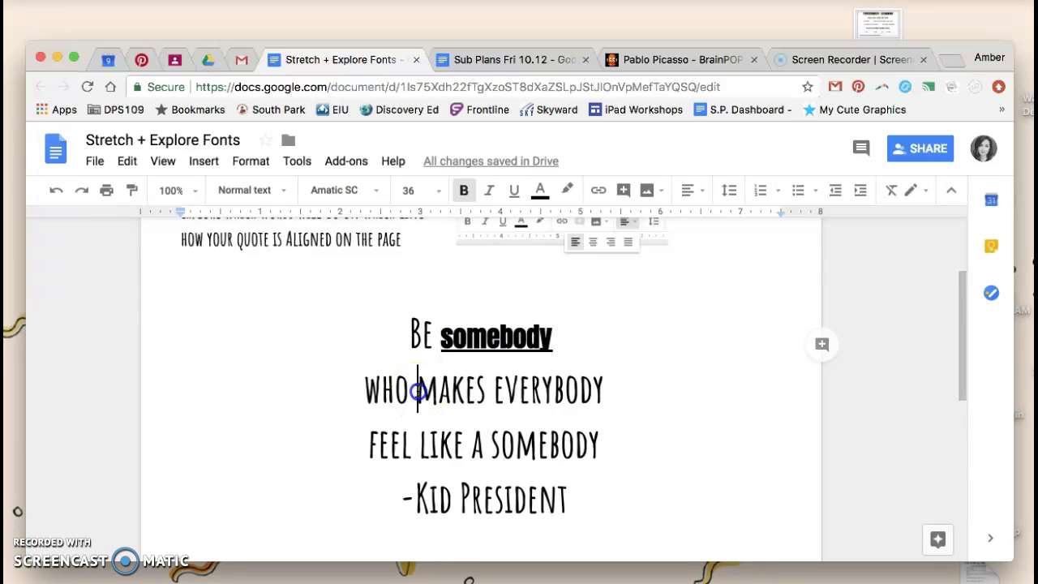
pyautogui.moveTo(565, 349); pyautogui.dragTo(432, 339)
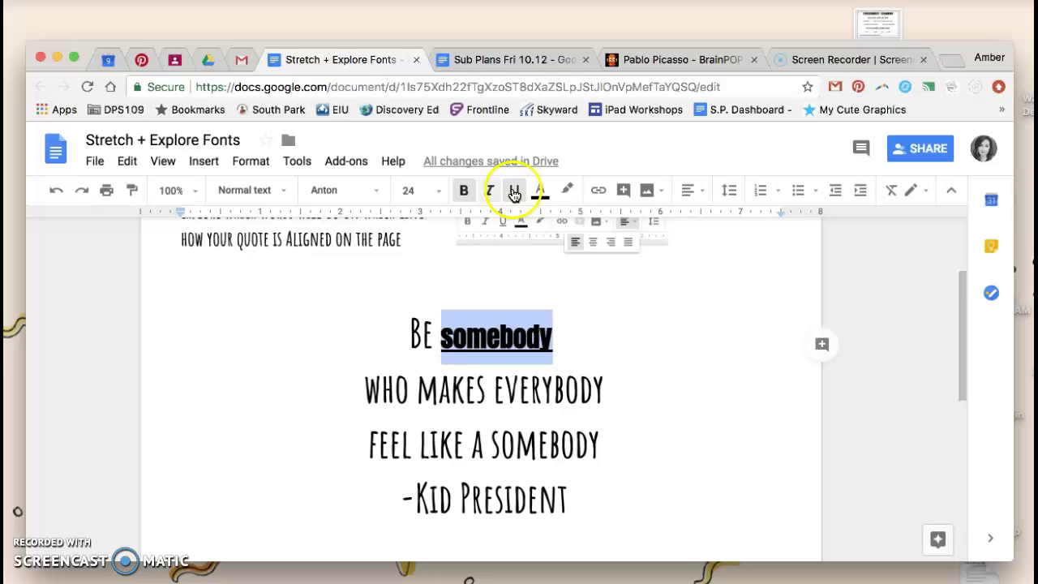
# Step: Change the text colour of the selected 'somebody' to blue
pyautogui.click(540, 190)
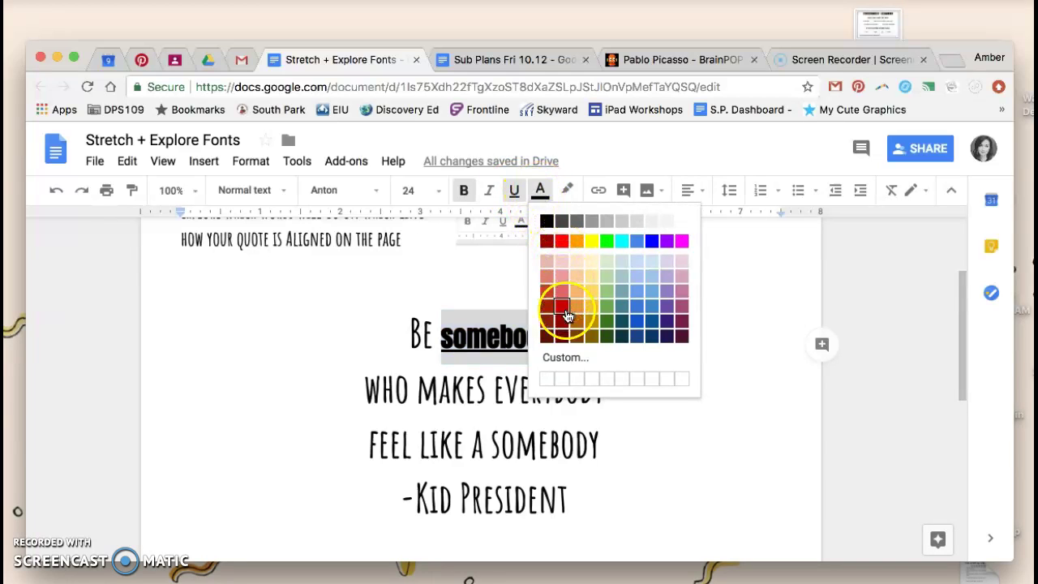
pyautogui.click(640, 307)
pyautogui.click(621, 336)
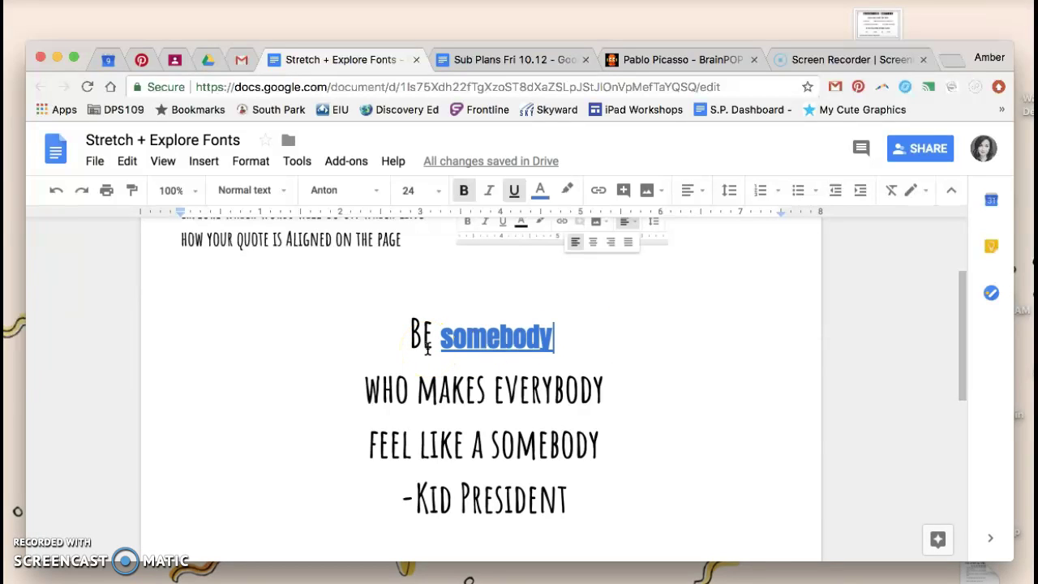
pyautogui.click(419, 338)
pyautogui.click(485, 340)
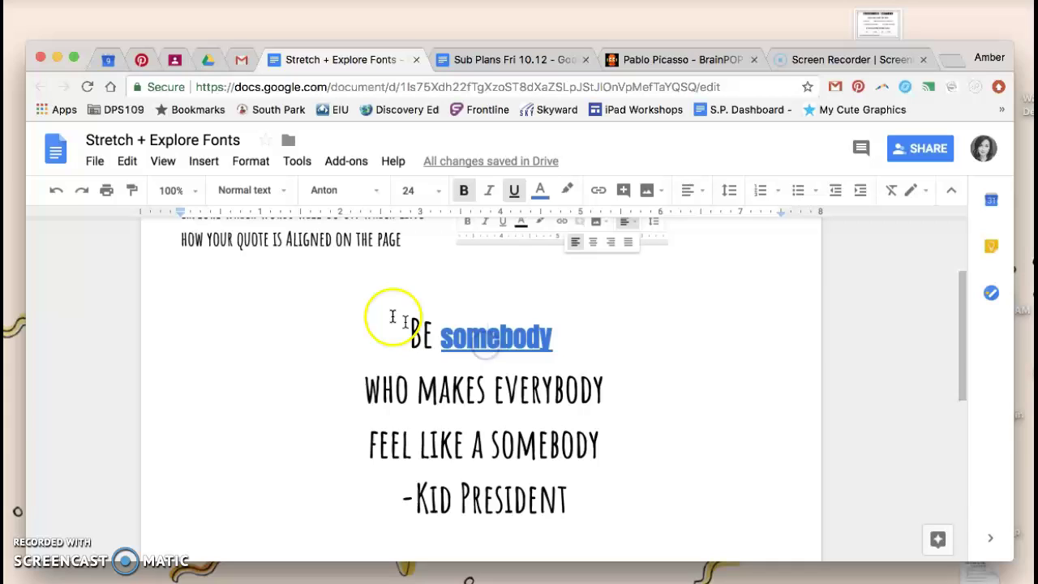
# Step: Switch the font of 'somebody' from Anton to Luckiest Guy
pyautogui.moveTo(555, 337); pyautogui.dragTo(447, 335)
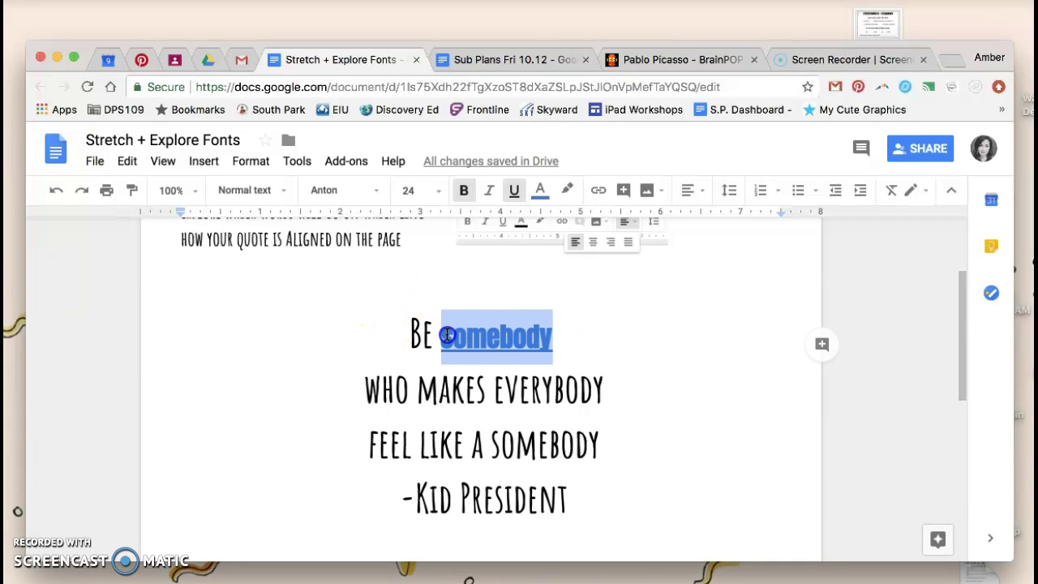
pyautogui.click(369, 190)
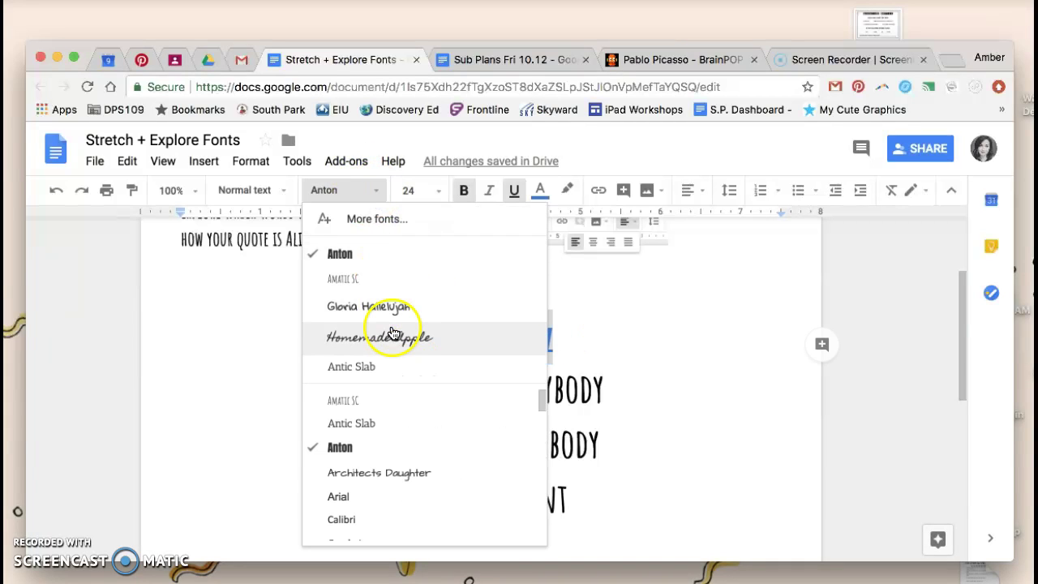
pyautogui.scroll(-5, 405, 429)
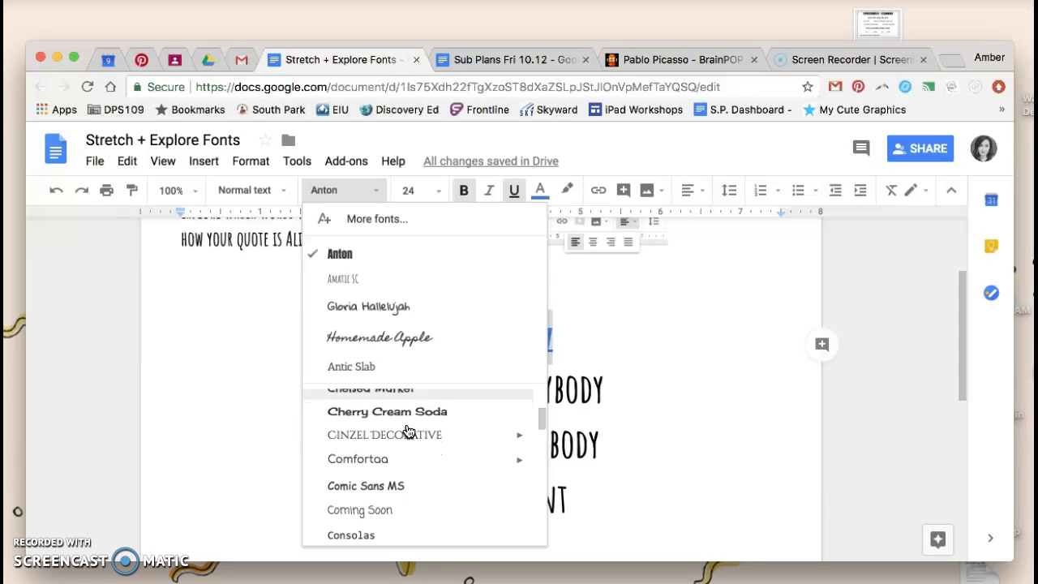
pyautogui.scroll(-8, 409, 431)
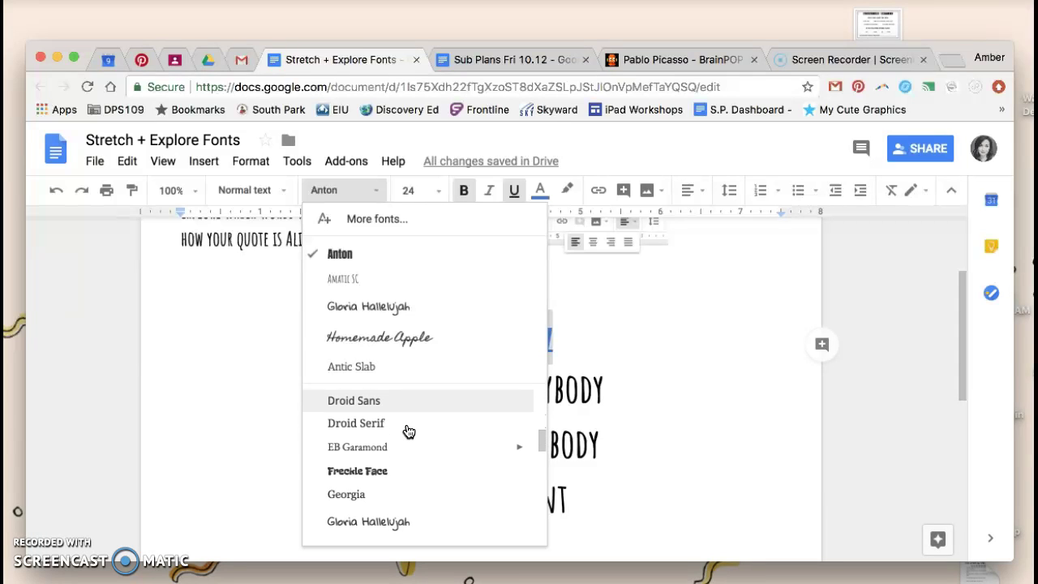
pyautogui.scroll(-5, 409, 430)
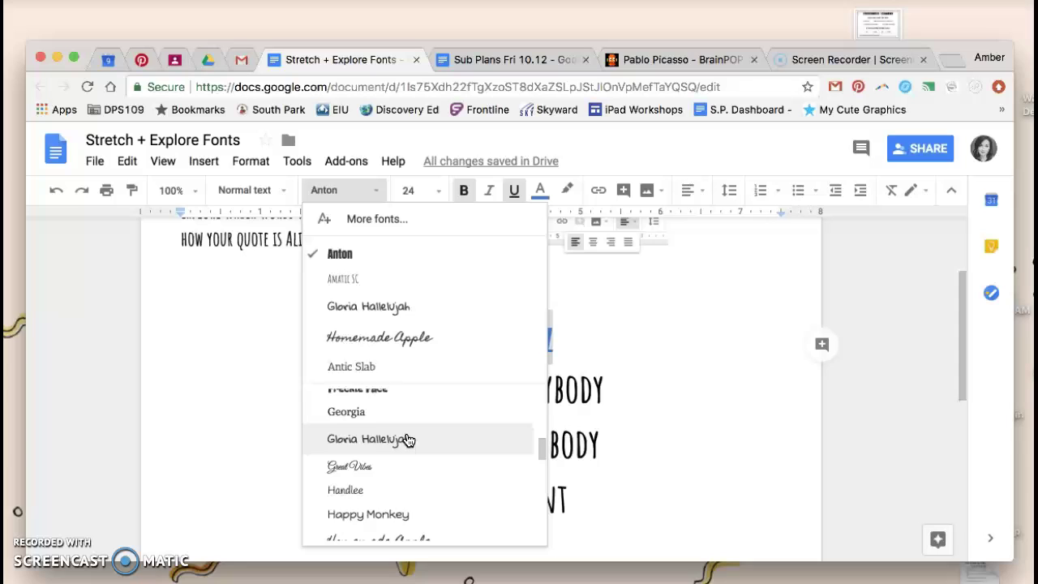
pyautogui.scroll(-5, 409, 440)
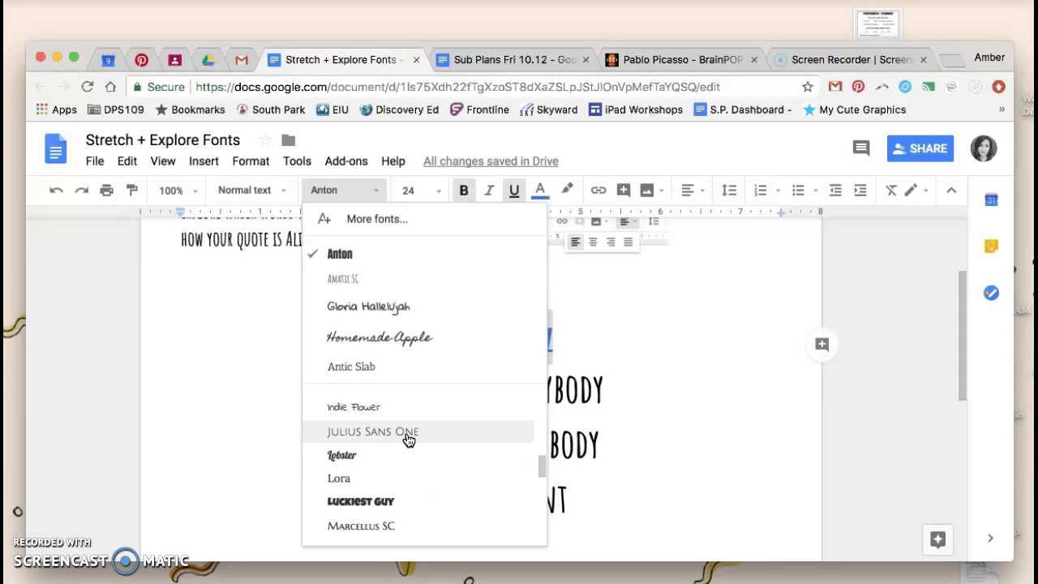
pyautogui.scroll(-1, 408, 441)
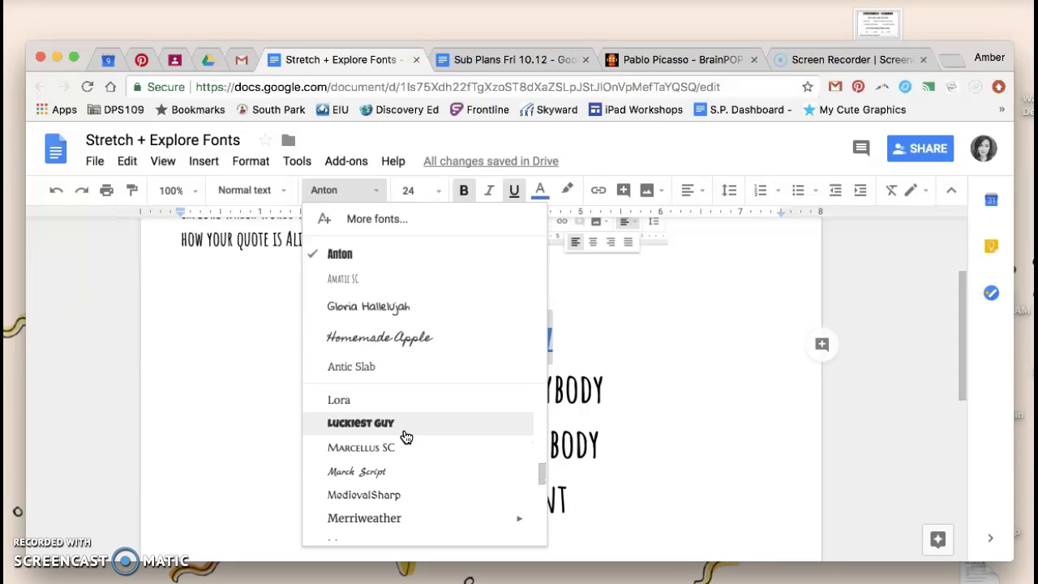
pyautogui.click(407, 437)
pyautogui.click(484, 332)
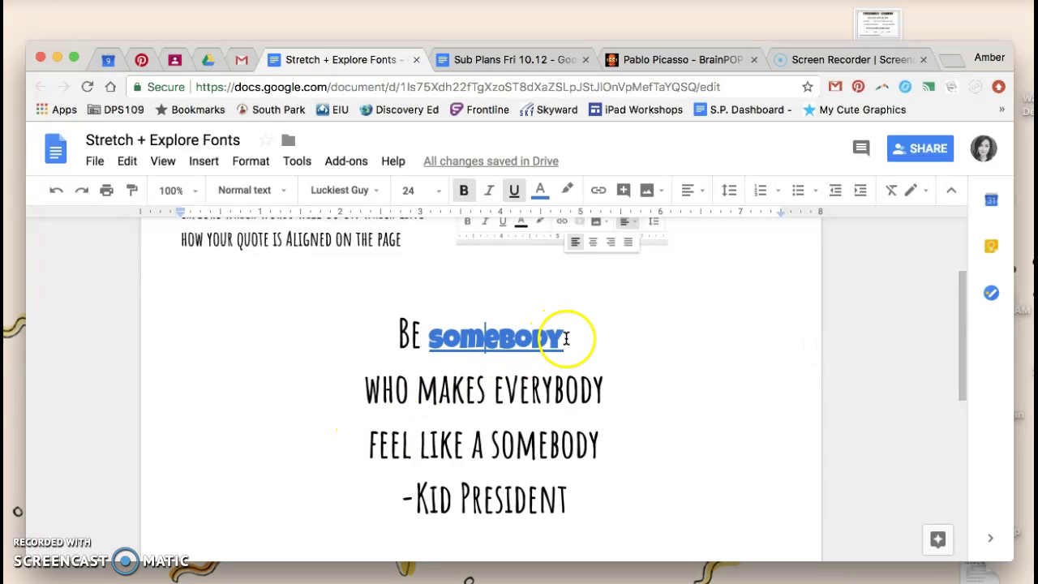
# Step: Replace Luckiest Guy on 'somebody' with the Rock Salt font
pyautogui.moveTo(566, 337); pyautogui.dragTo(422, 339)
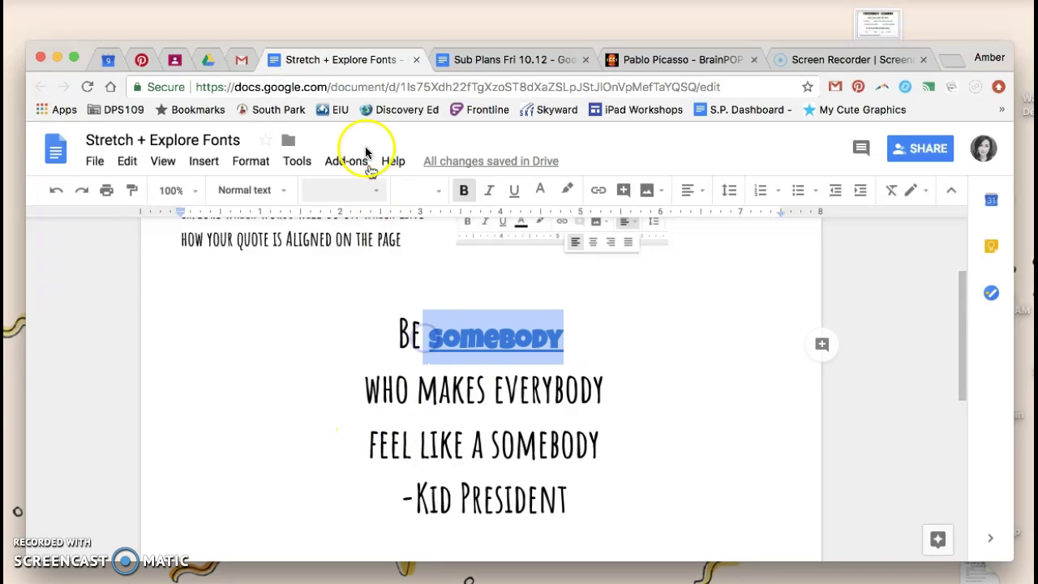
pyautogui.click(381, 191)
pyautogui.scroll(-5, 397, 455)
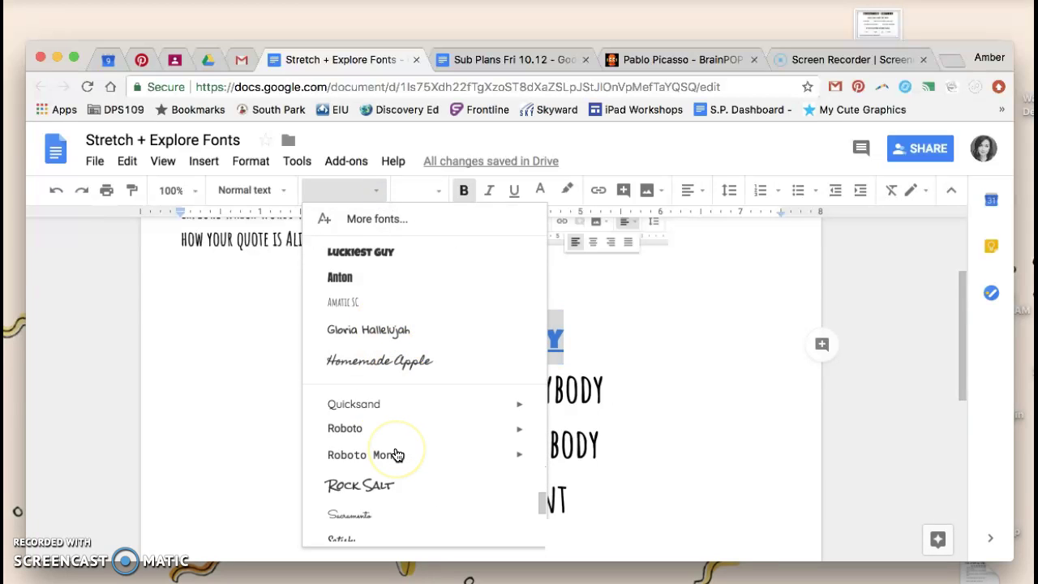
pyautogui.scroll(-5, 398, 455)
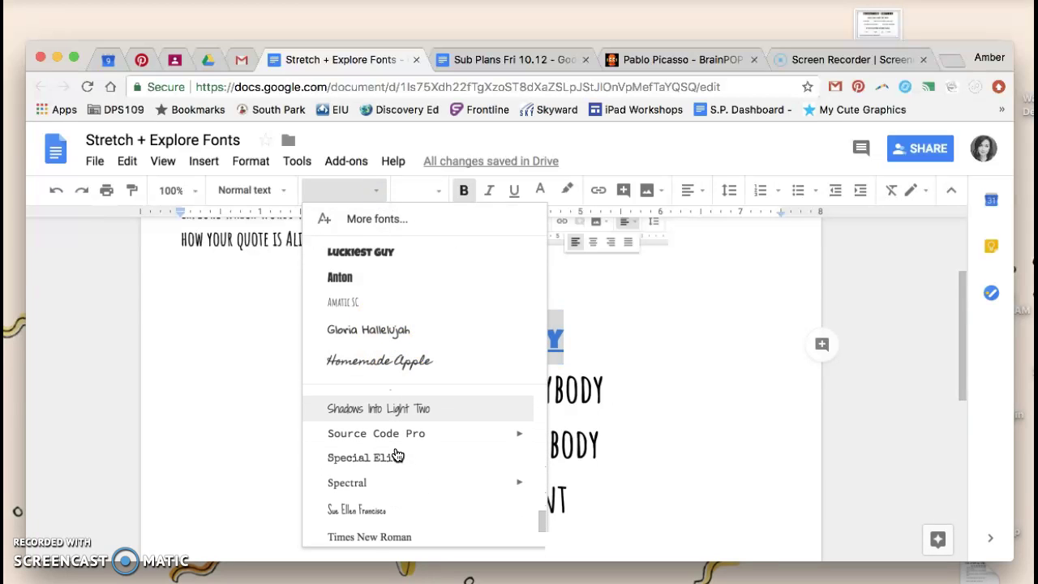
pyautogui.scroll(-3, 398, 455)
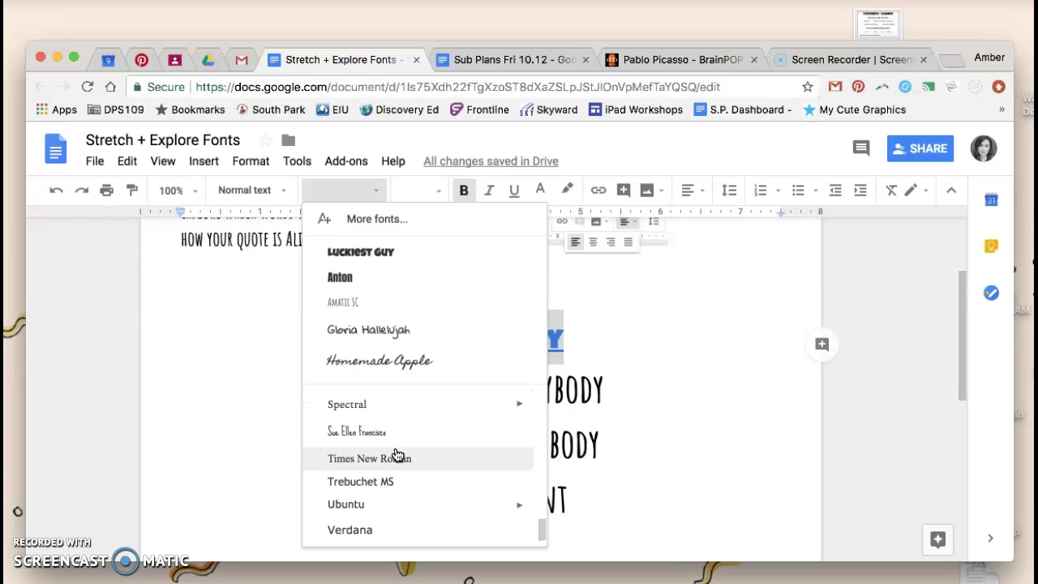
pyautogui.scroll(4, 397, 455)
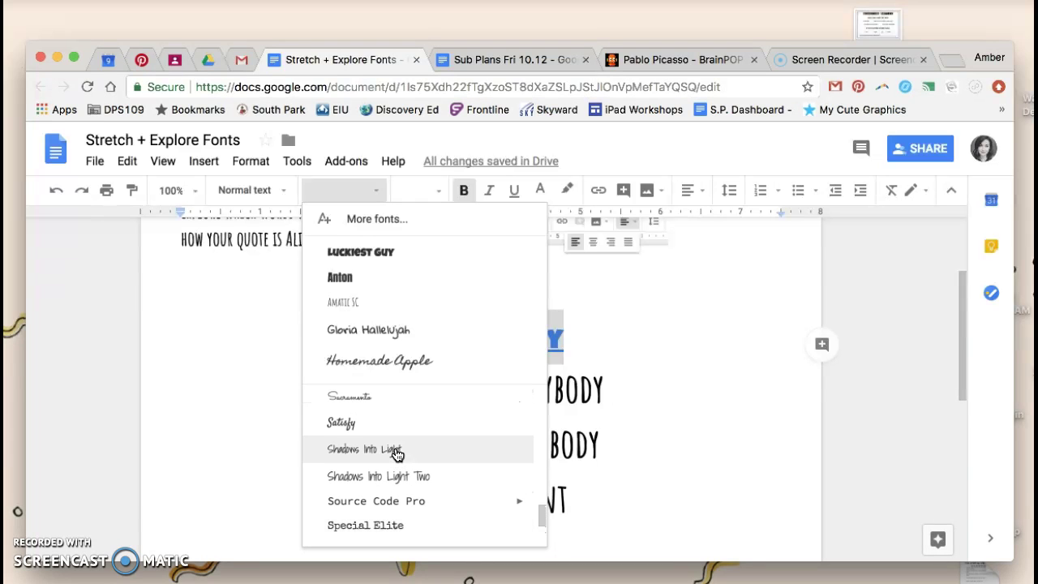
pyautogui.scroll(4, 397, 455)
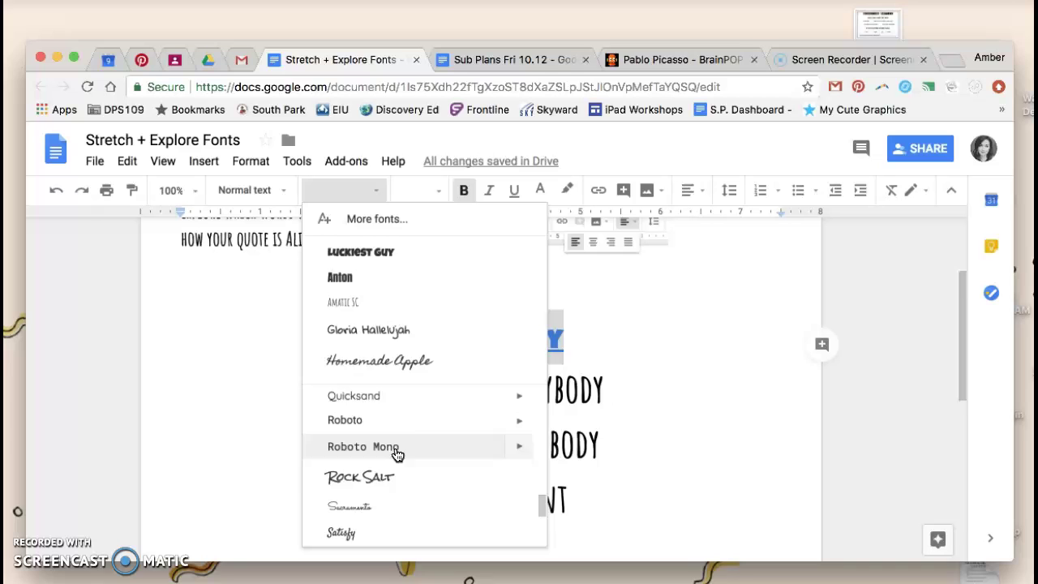
pyautogui.click(385, 485)
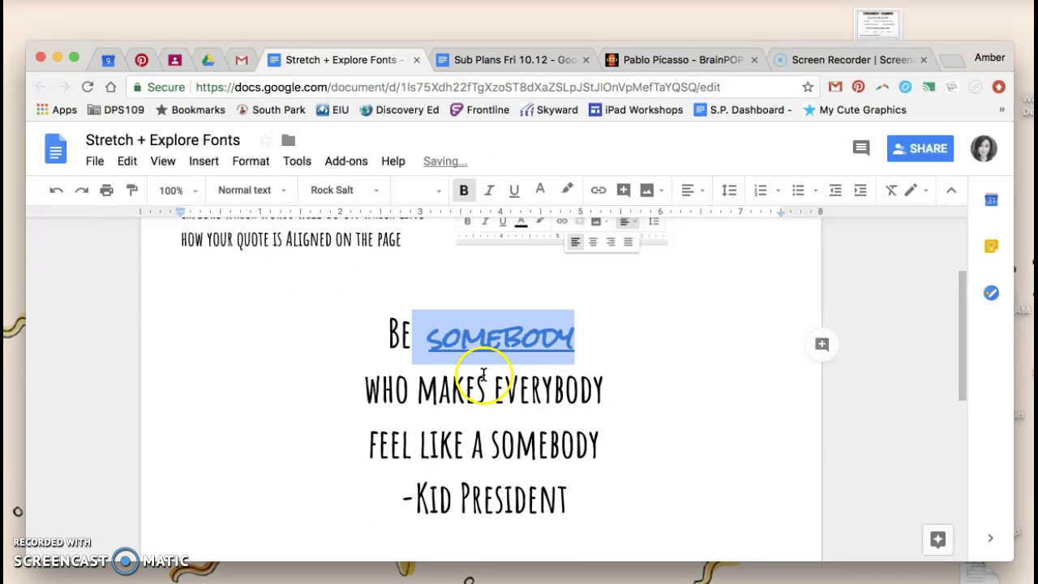
pyautogui.click(482, 375)
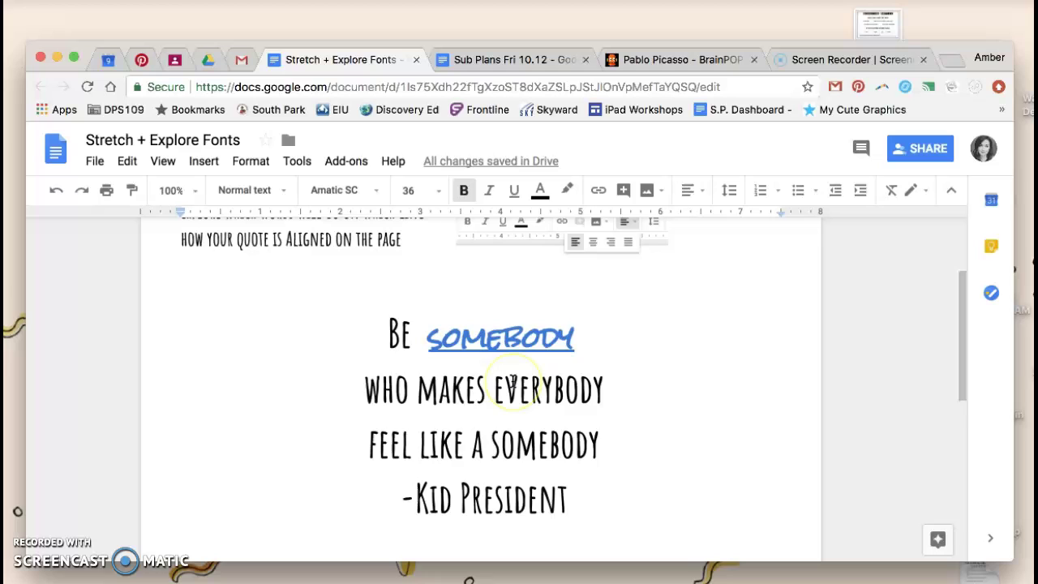
pyautogui.scroll(-2, 512, 380)
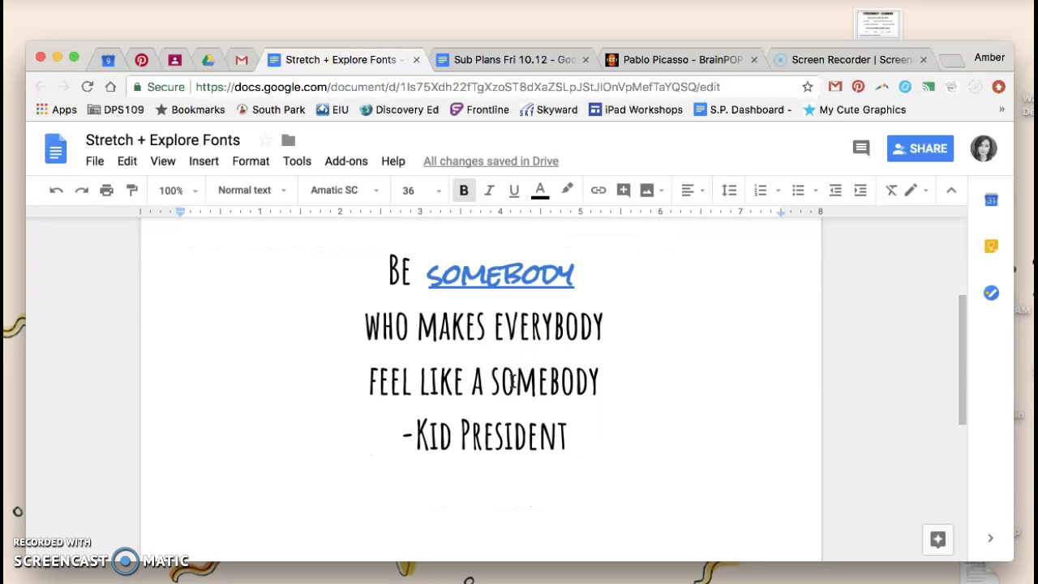
pyautogui.moveTo(371, 262); pyautogui.dragTo(654, 417)
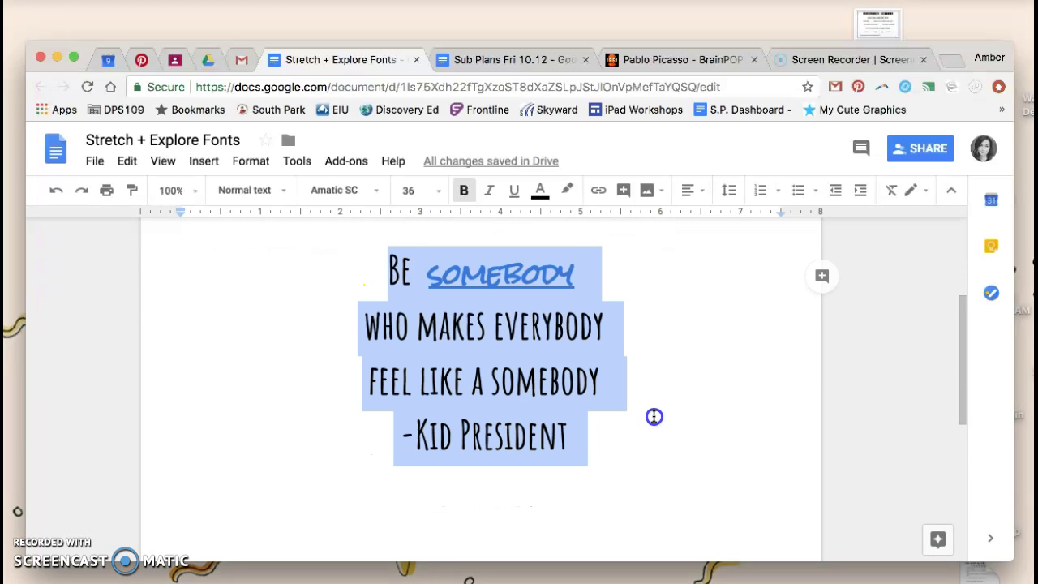
pyautogui.click(638, 406)
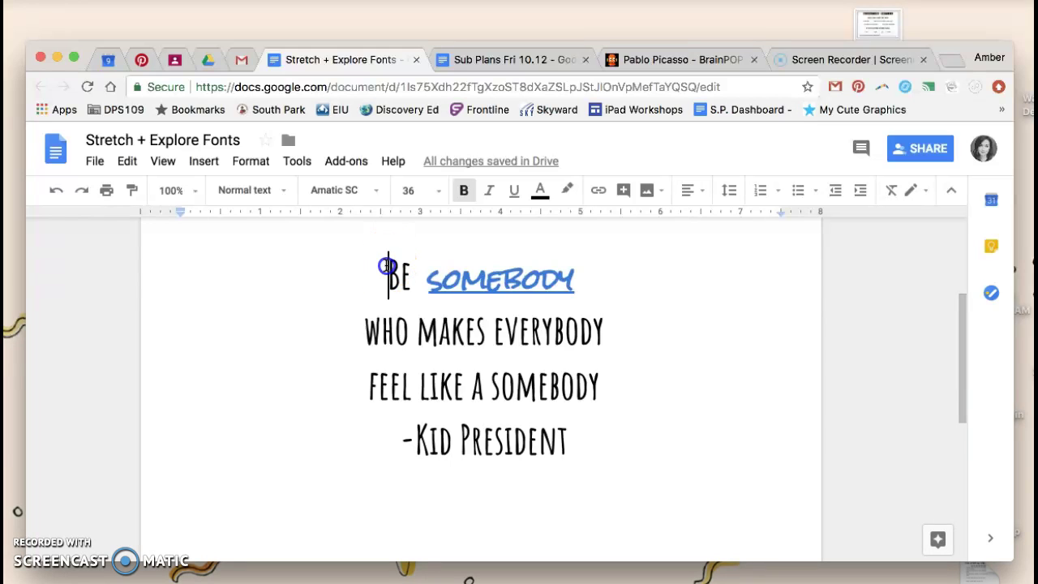
pyautogui.moveTo(388, 274); pyautogui.dragTo(412, 266)
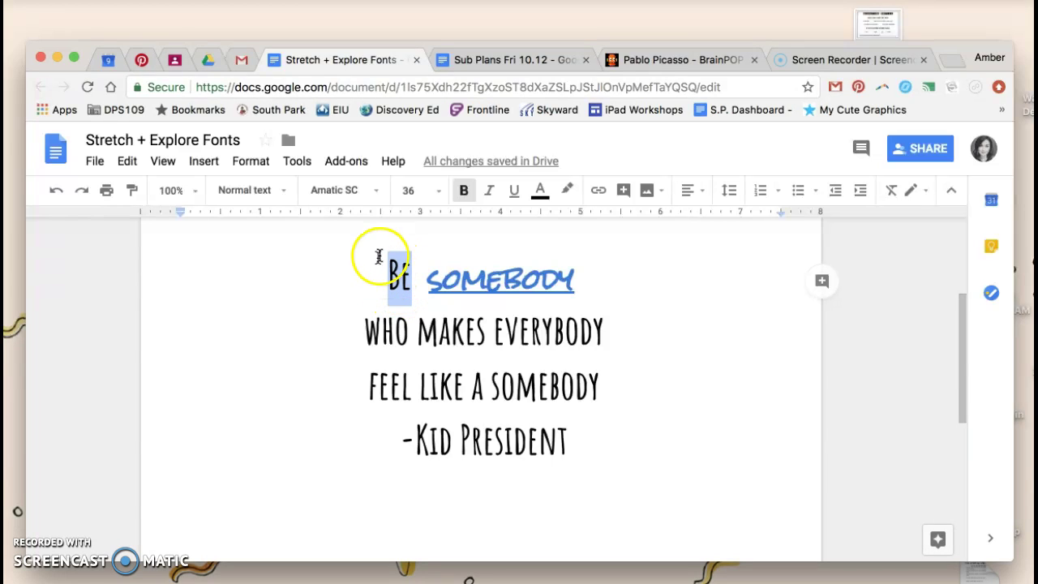
pyautogui.click(431, 276)
pyautogui.moveTo(438, 275); pyautogui.dragTo(583, 286)
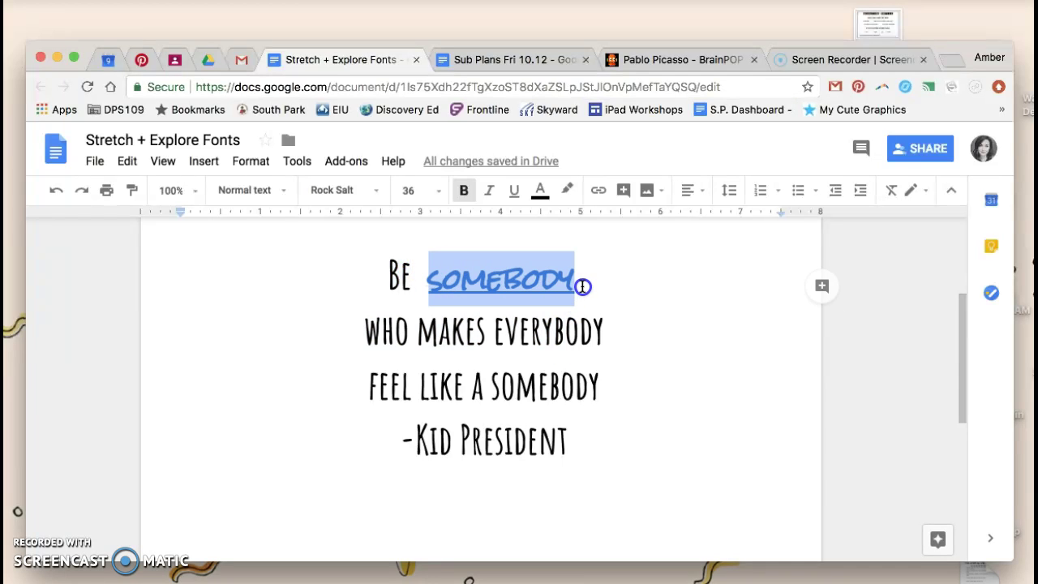